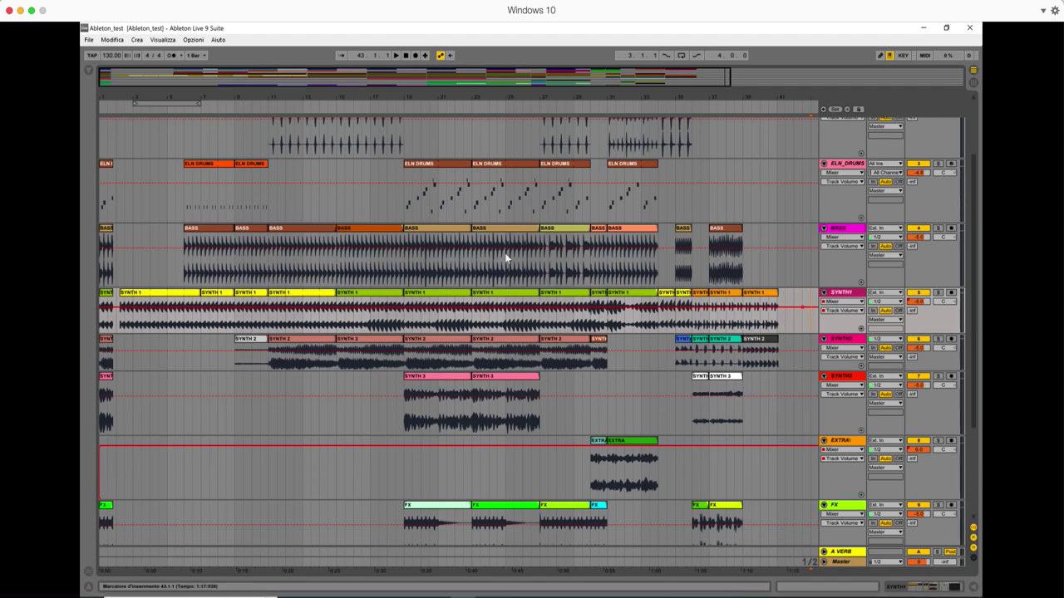
Fold all arrangement tracks to review the clips at a glance and unfold them all again
scroll(505, 255, "down", 1)
scroll(505, 257, "down", 2)
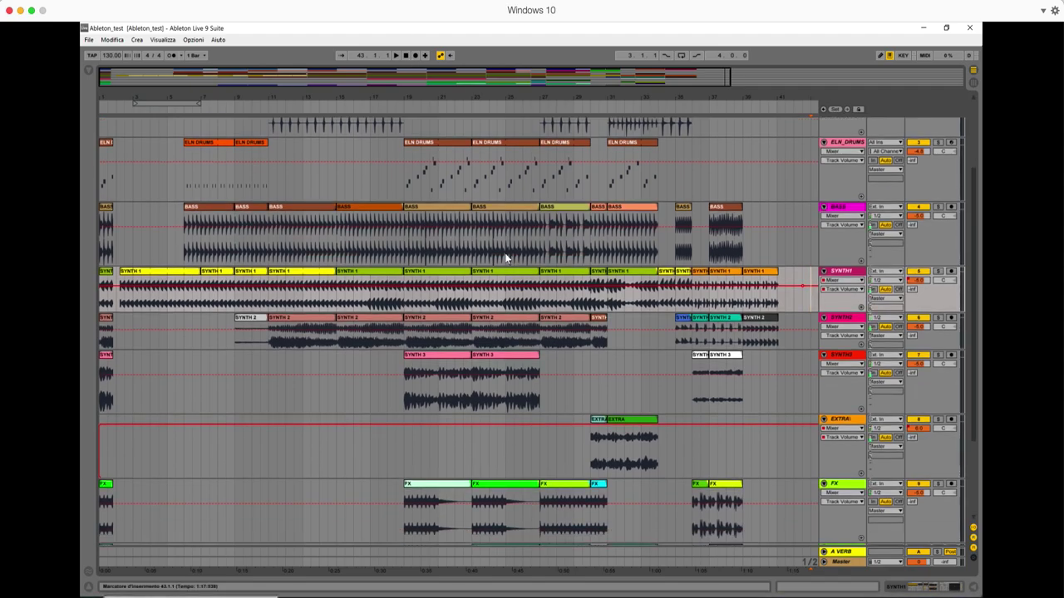
scroll(506, 257, "up", 2)
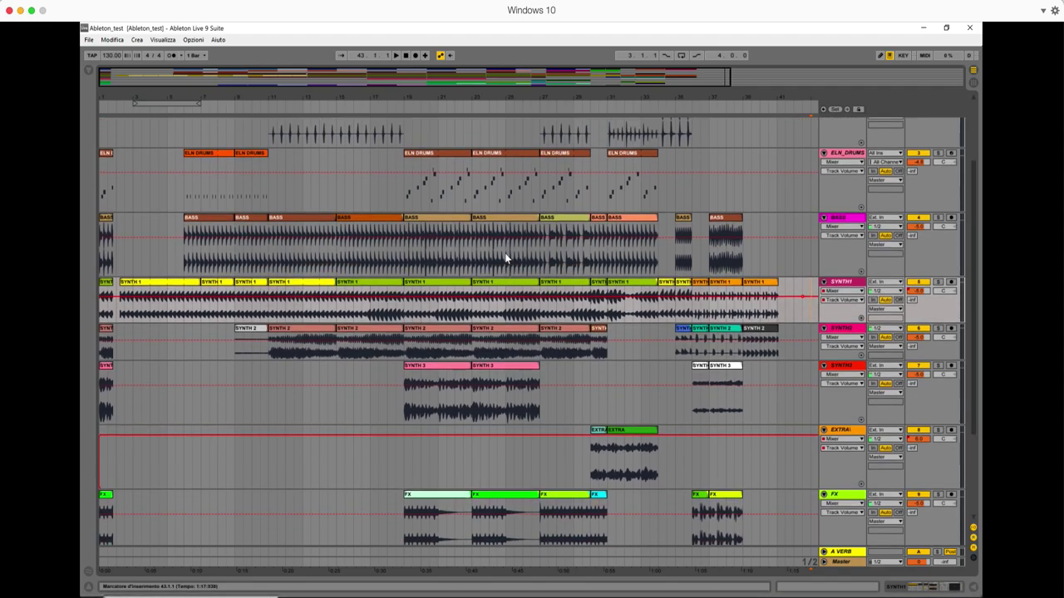
left_click(823, 153, "alt")
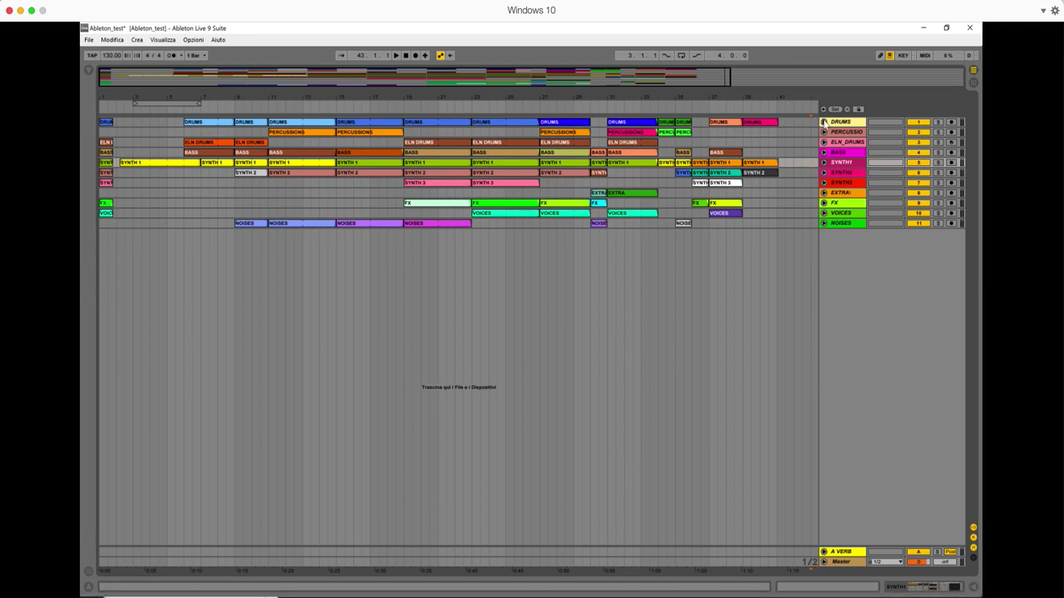
left_click(823, 121, "alt")
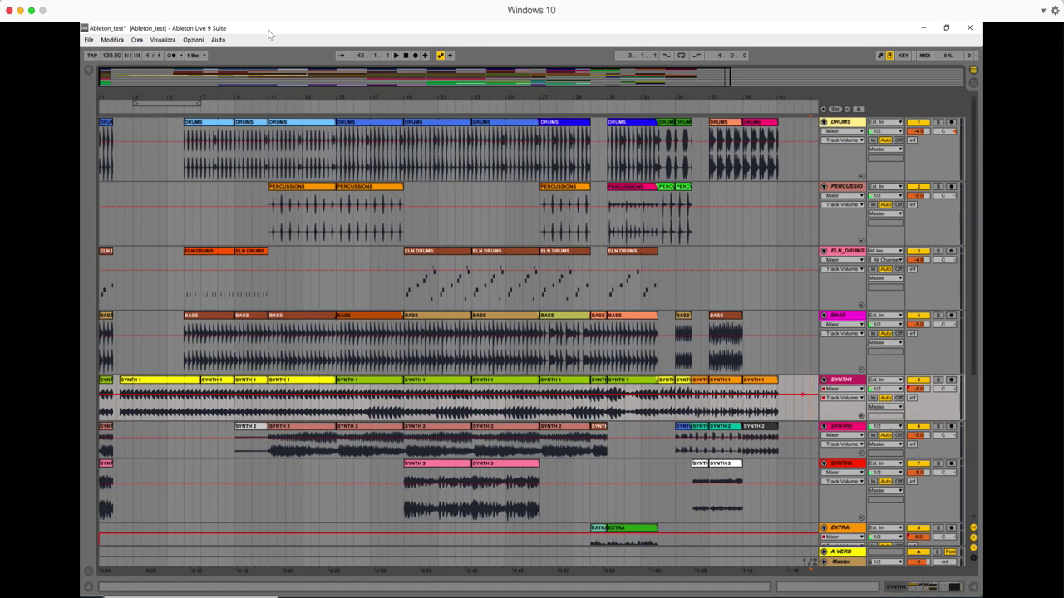
Open the audio export settings and set the rendered track to all individual tracks (Tutte le singole tracce)
left_click(89, 39)
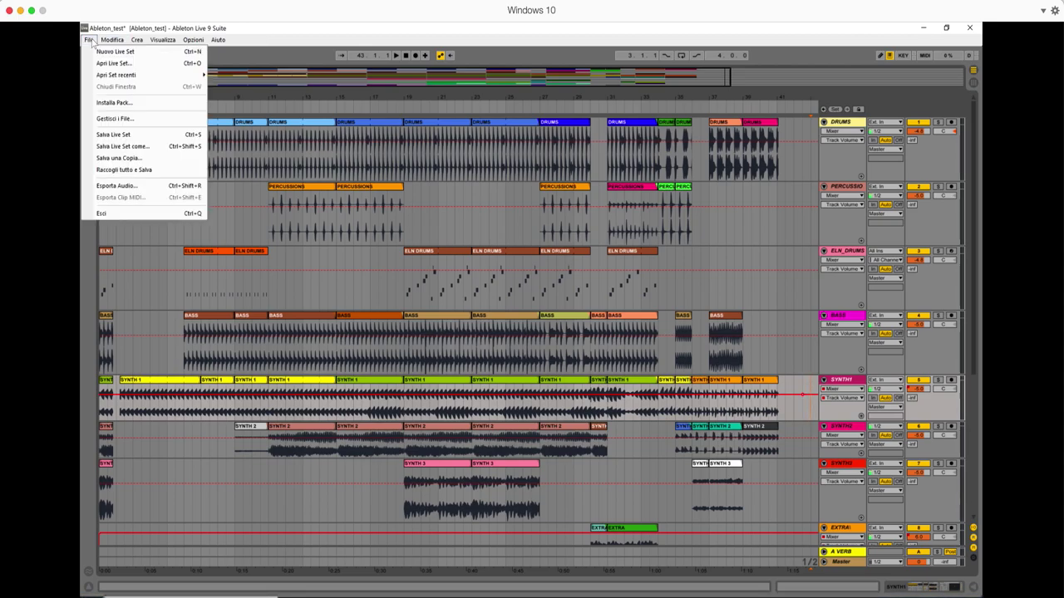
left_click(395, 40)
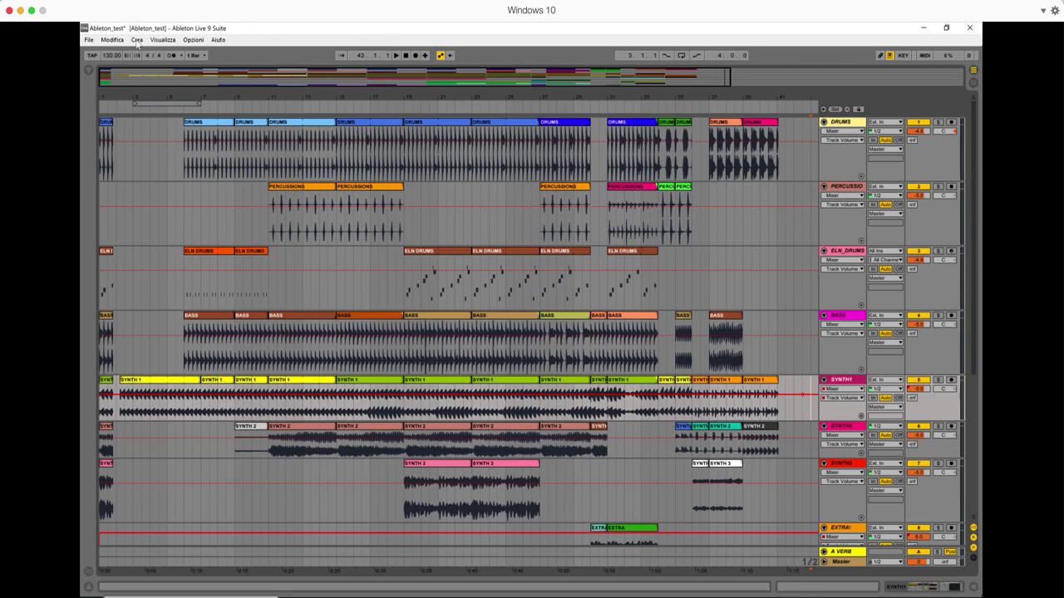
left_click(89, 39)
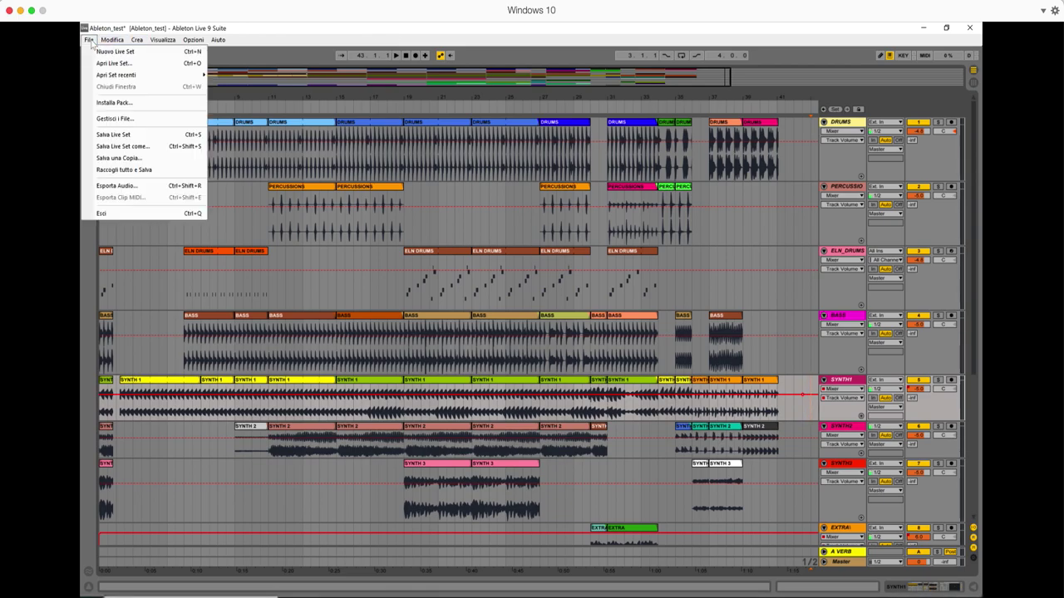
left_click(109, 186)
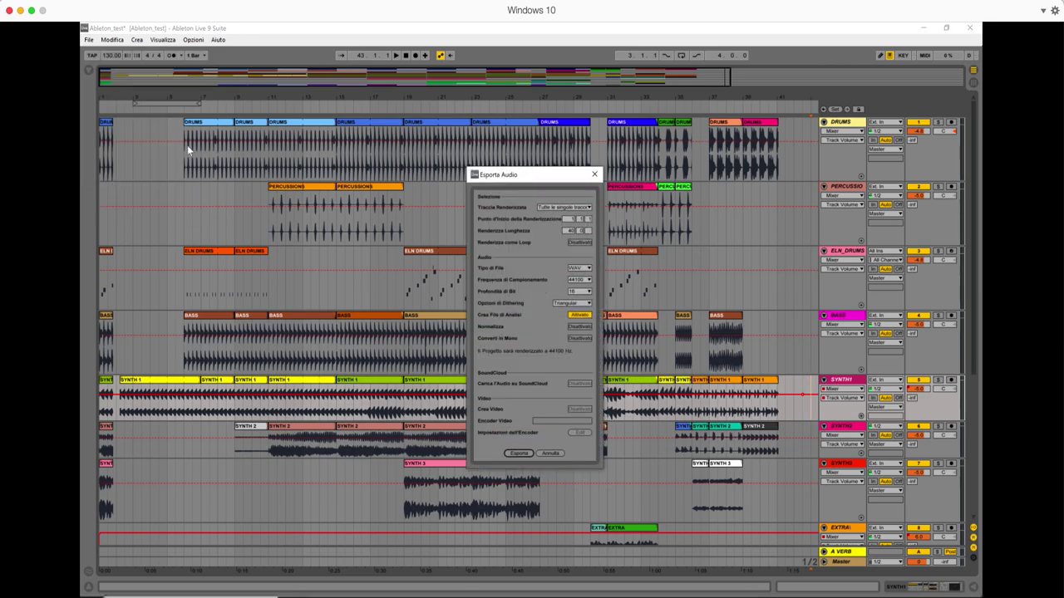
left_click(580, 208)
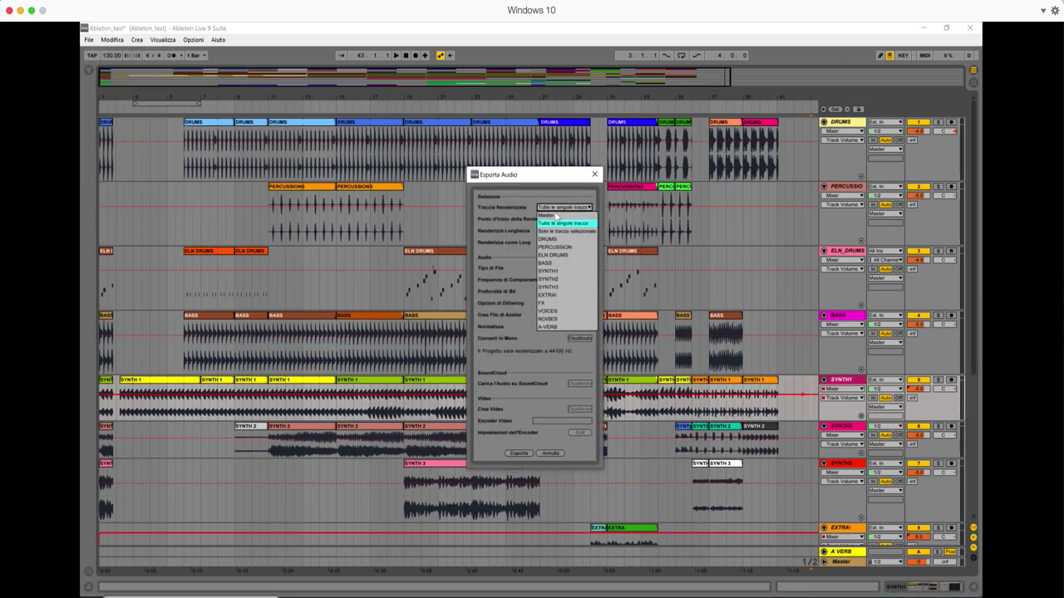
left_click(557, 222)
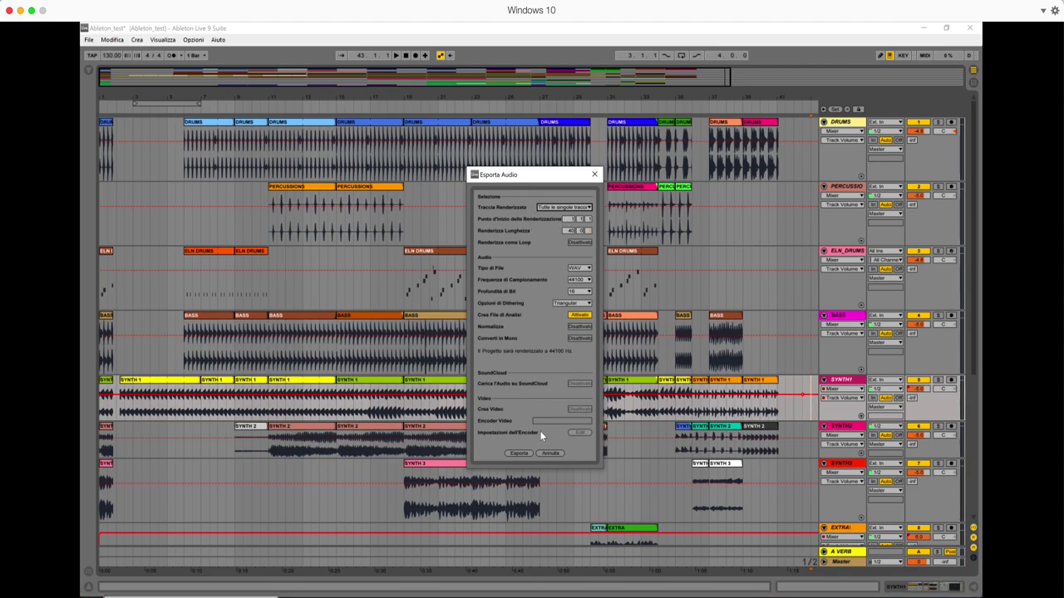
Set the export bit depth to 24 and check the render length against the end of the arrangement
left_click(580, 291)
left_click(575, 309)
left_click(580, 315)
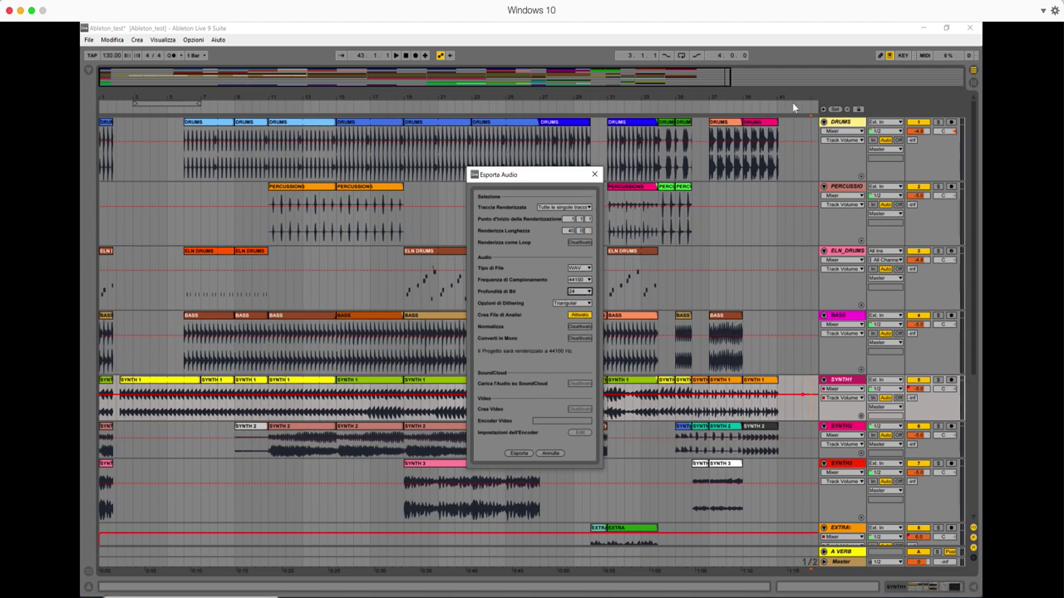
left_click(571, 231)
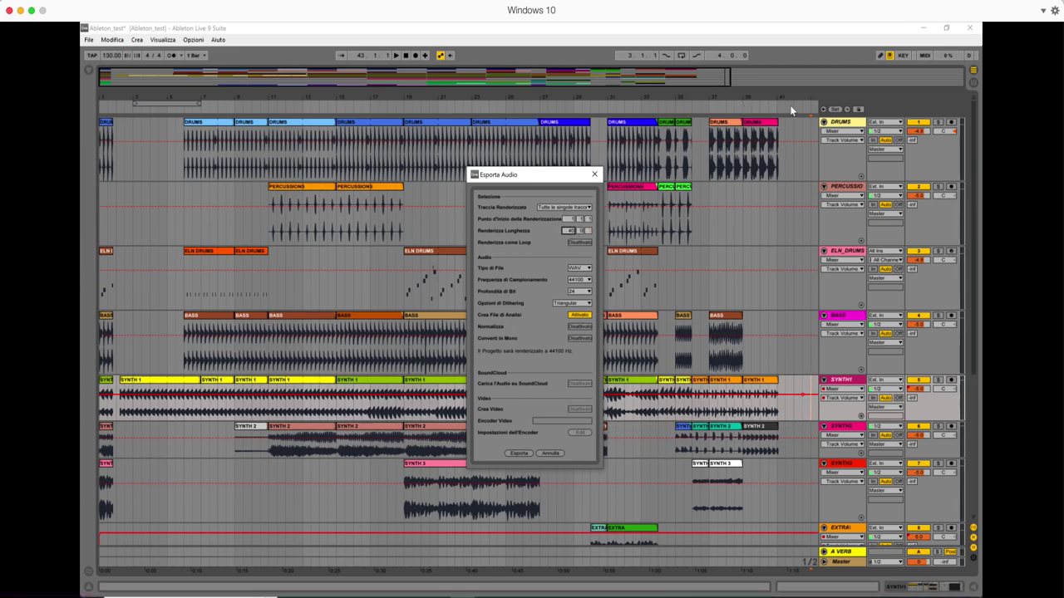
Export the tracks as WAV files named Ableton_test into the Ableton Export folder on the Desktop
left_click(514, 453)
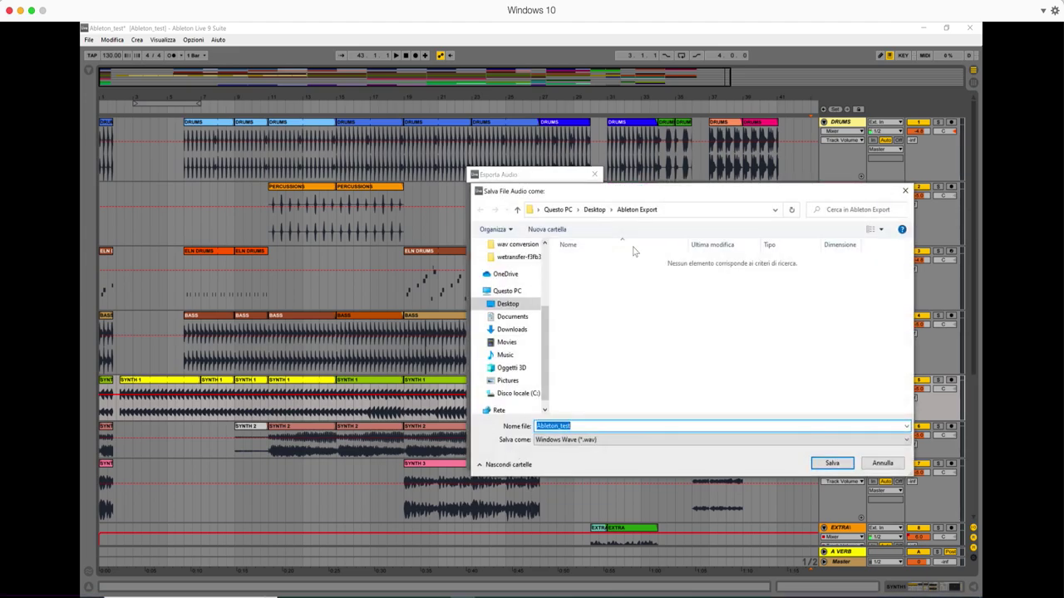
left_click(507, 304)
double_click(606, 260)
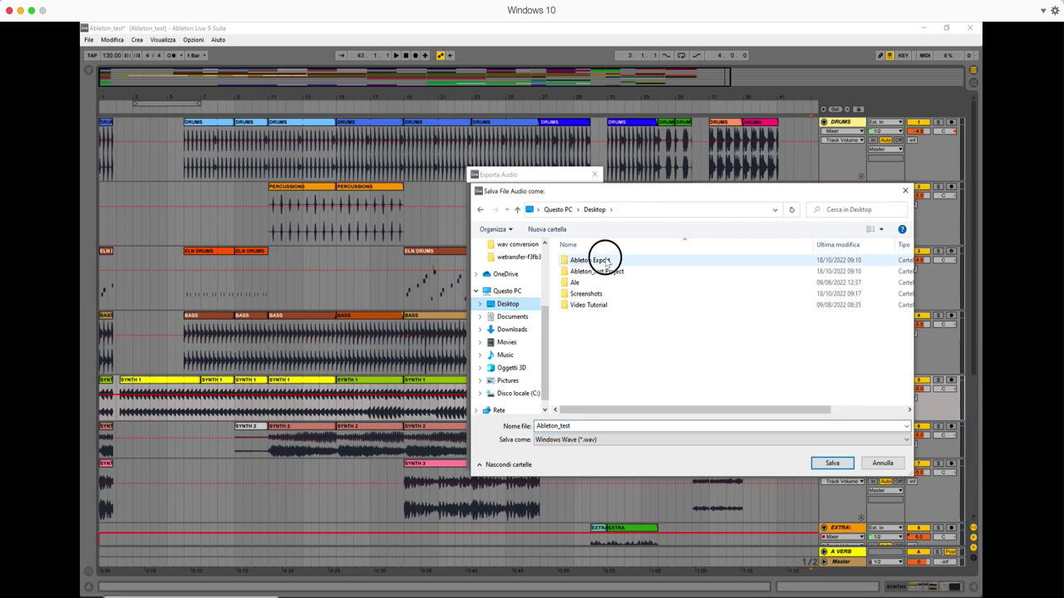
left_click(845, 463)
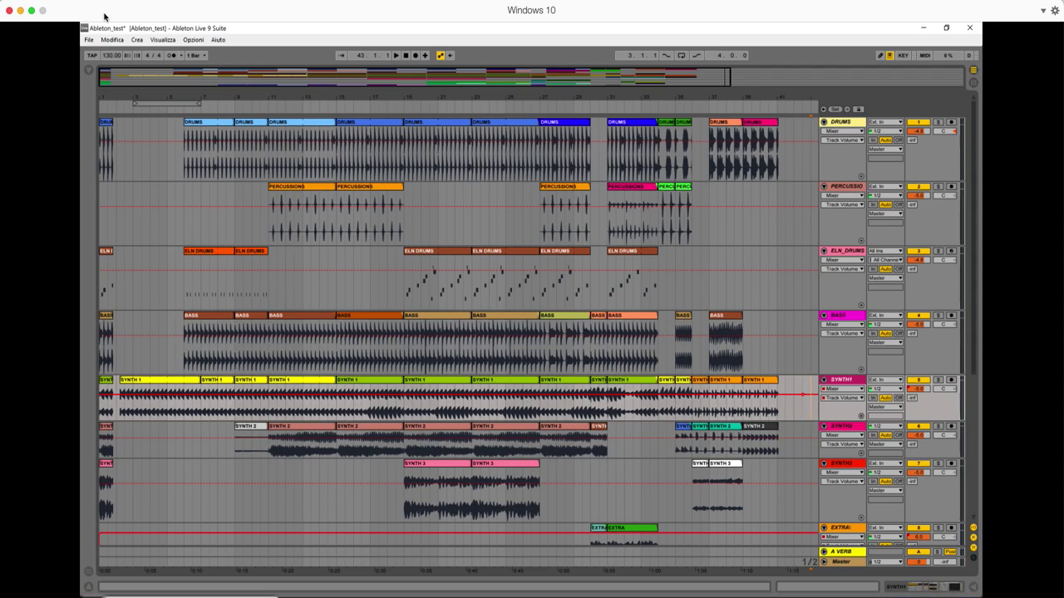
Switch to the Mac desktop and list the Ableton Export folder's files sorted by modification date
left_click(20, 10)
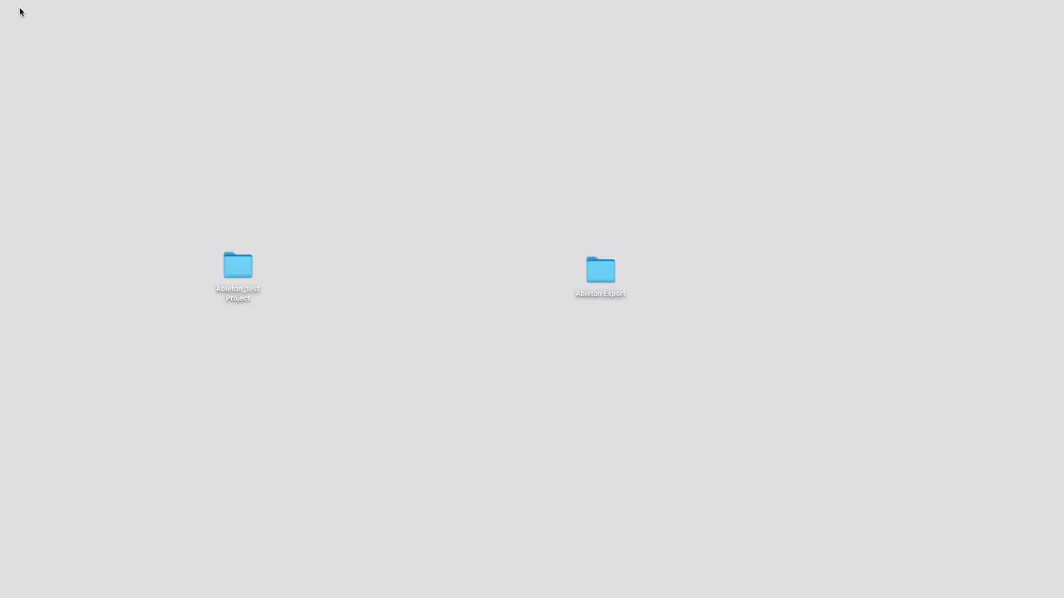
double_click(607, 260)
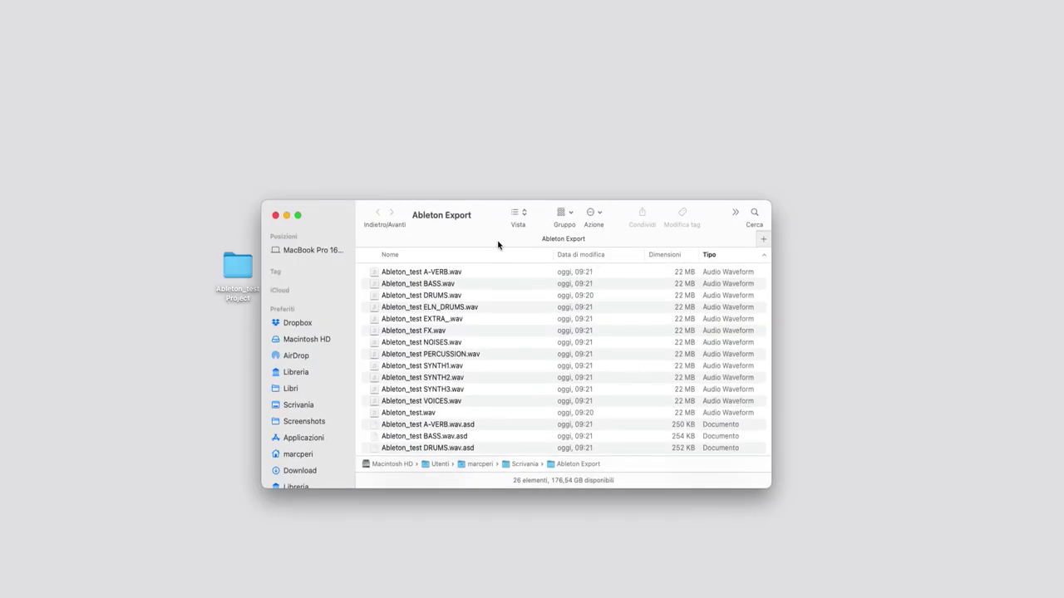
left_click(595, 255)
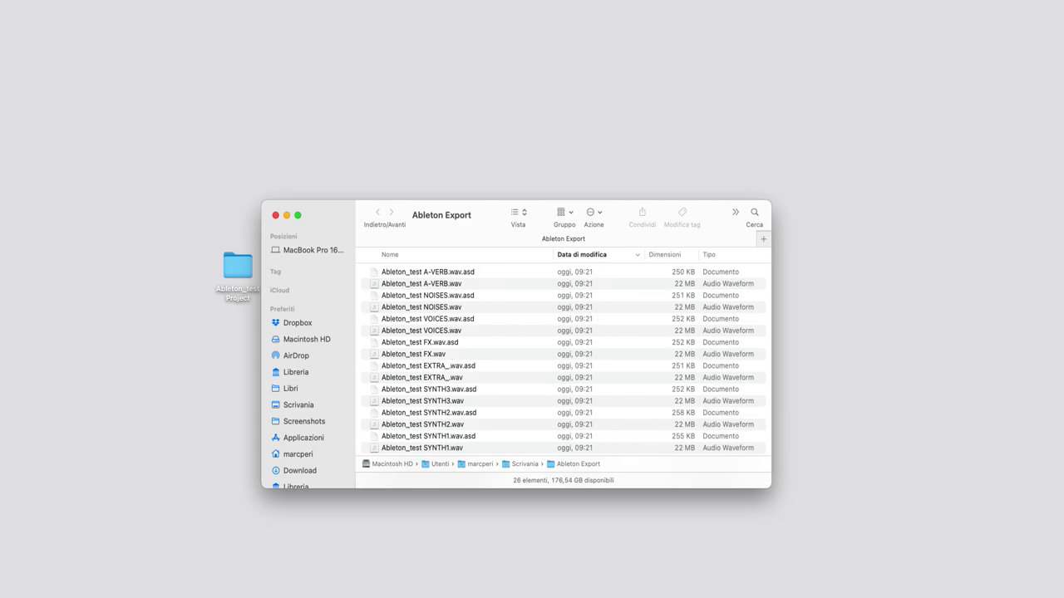
Switch to Logic Pro and arrange its Tracks window beside the Ableton Export folder window
key("super+Tab")
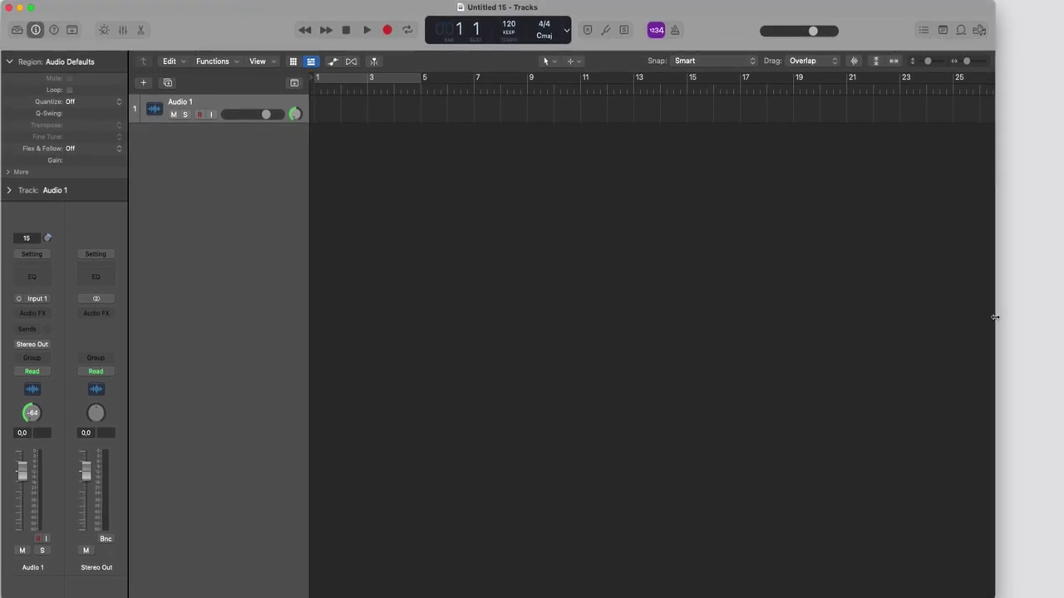
left_click(1022, 102)
left_click_drag(289, 16, 549, 118)
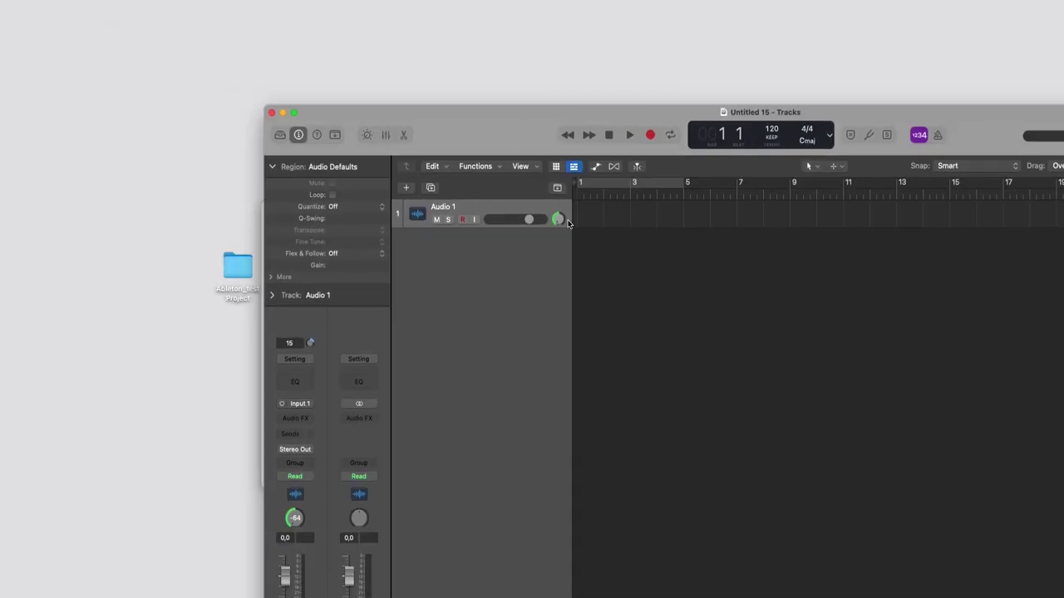
left_click_drag(443, 123, 562, 126)
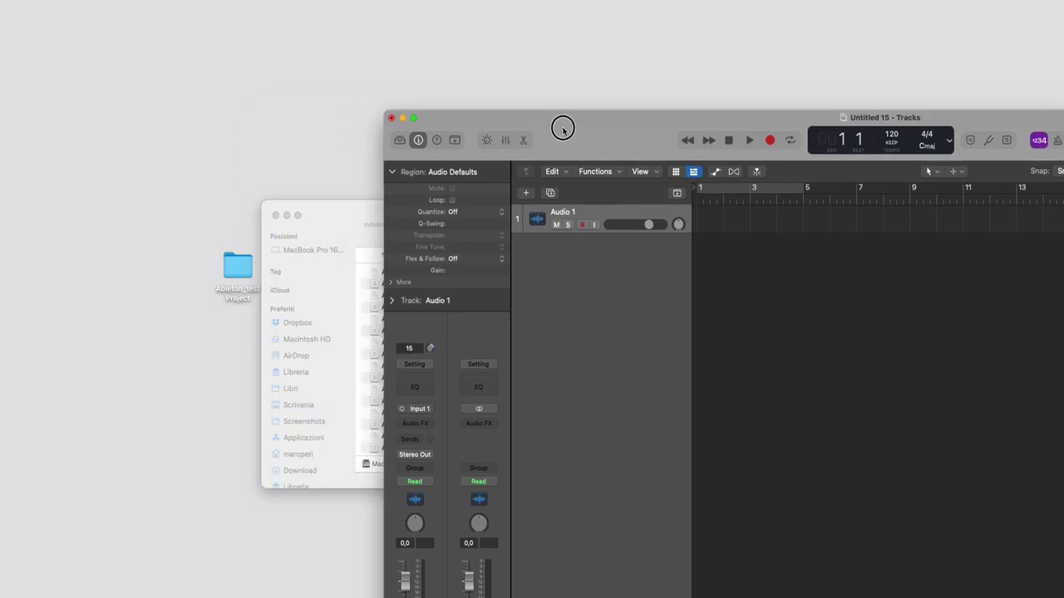
left_click_drag(327, 213, 176, 207)
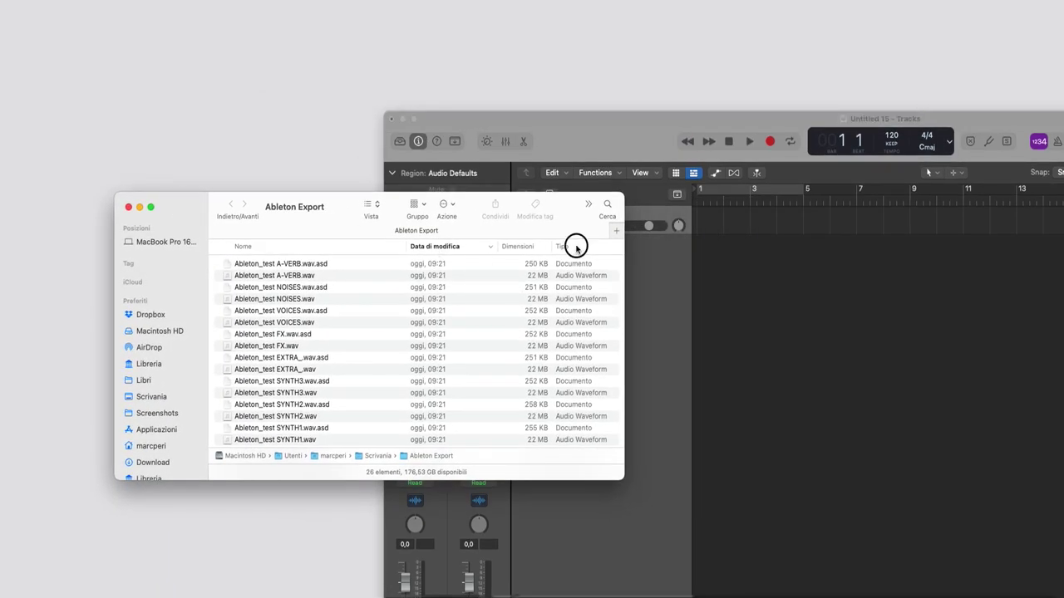
Sort the exported files by type and import all the WAV files at bar 1, creating new tracks
left_click(575, 247)
left_click(303, 264)
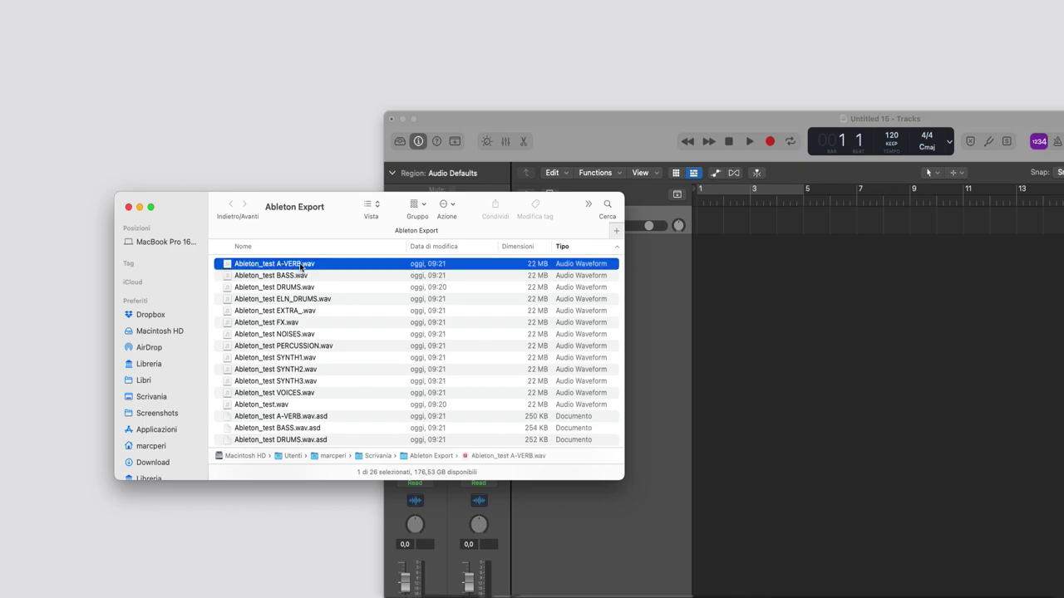
left_click(314, 406, "shift")
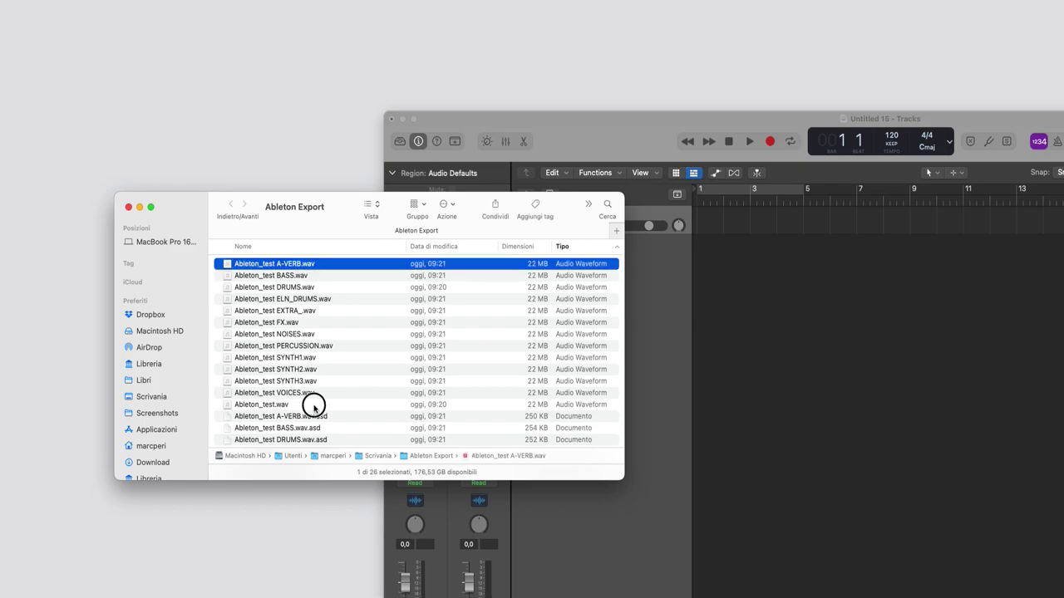
left_click_drag(324, 268, 699, 222)
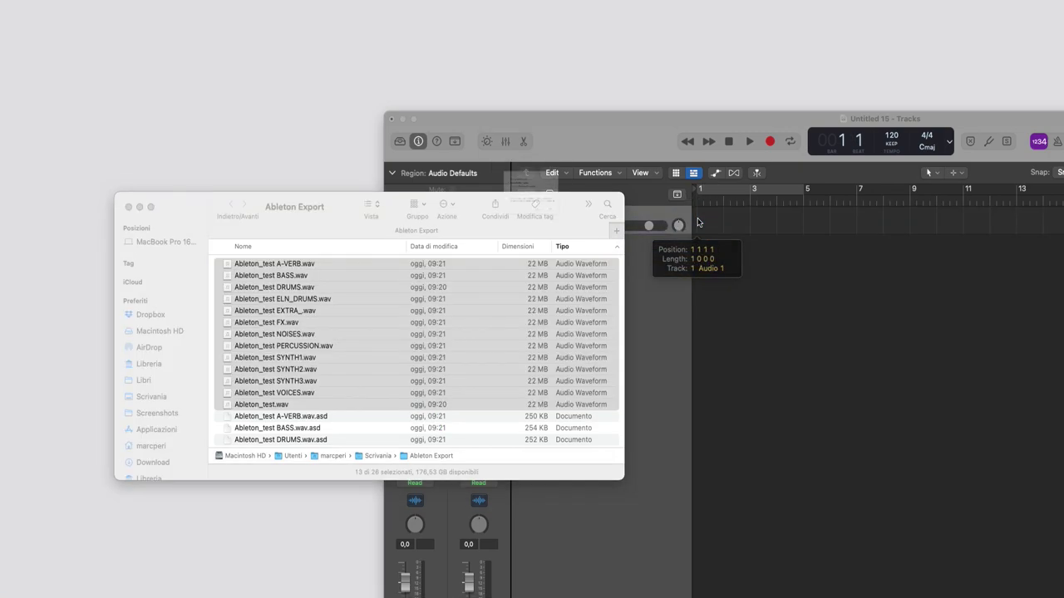
left_click(471, 146)
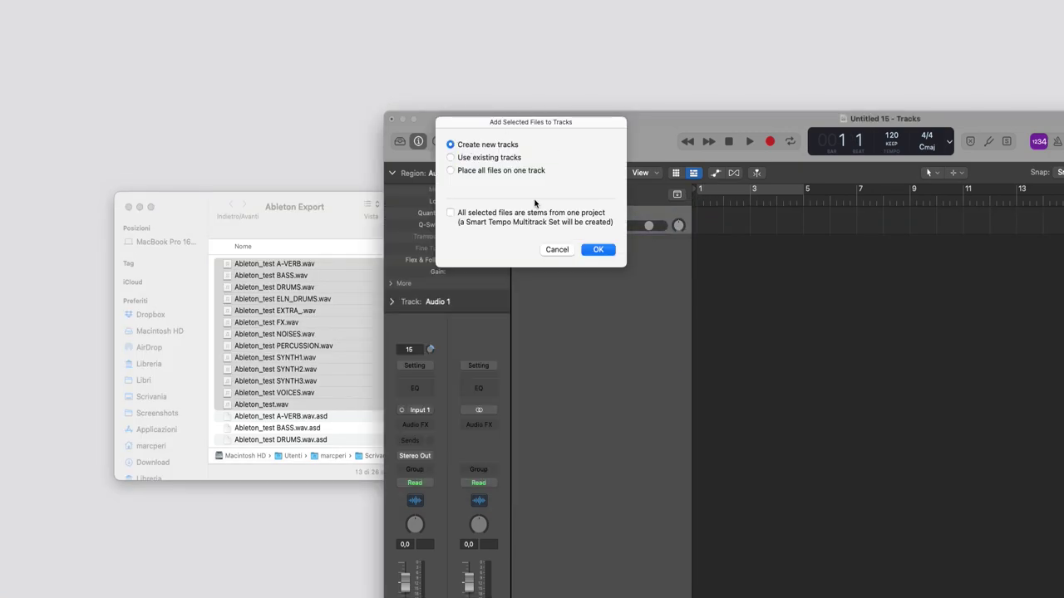
left_click(593, 251)
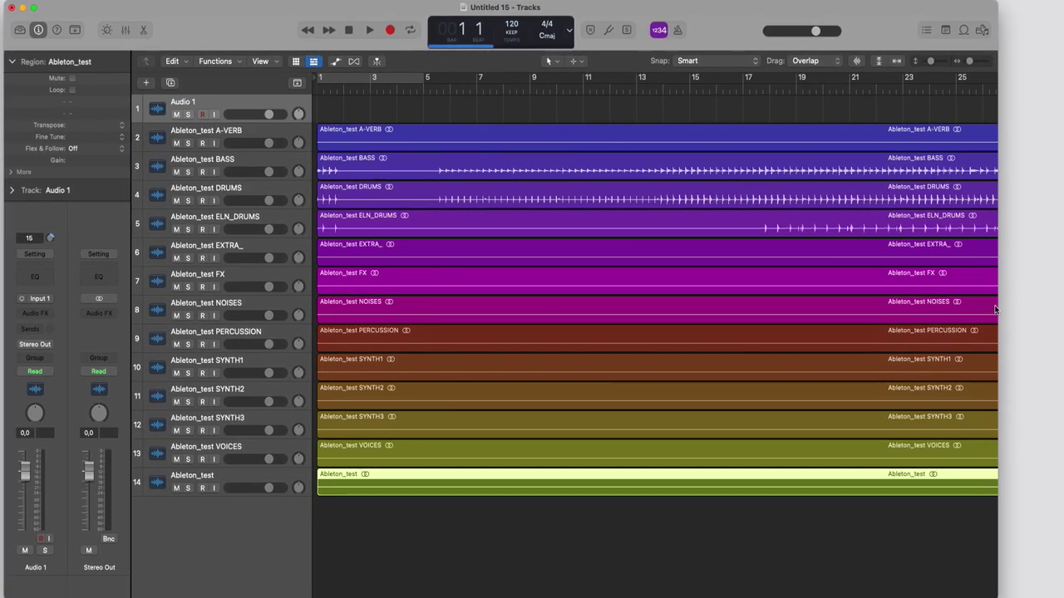
Widen the Tracks window, select all regions and zoom to fit them
left_click_drag(998, 305, 1041, 306)
left_click(879, 541)
key("super+a")
key("z")
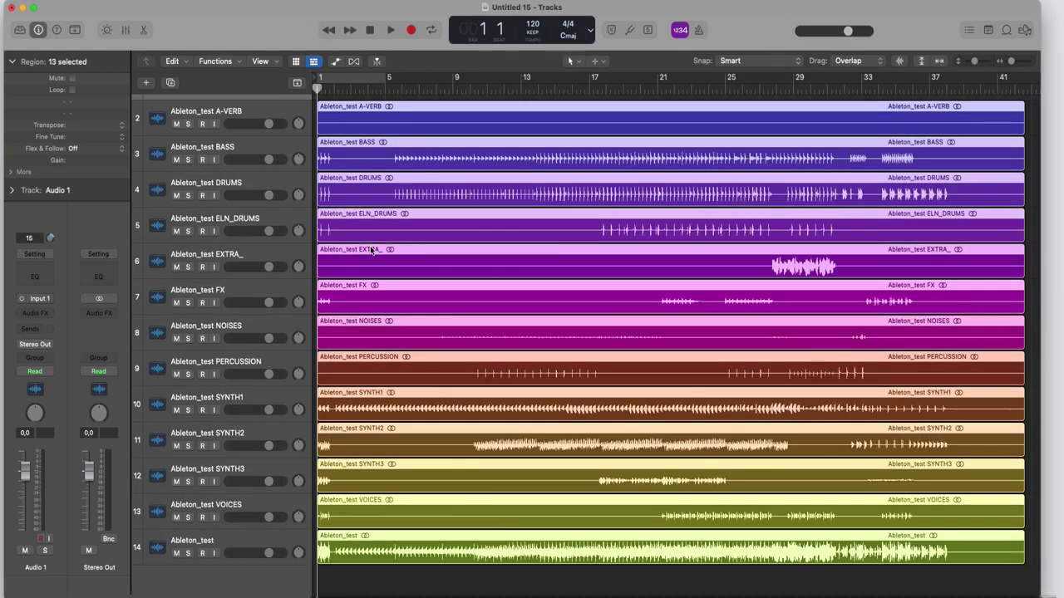
Delete the empty Audio 1 track and the Ableton_test A-VERB track with its region
left_click(304, 285)
scroll(305, 276, "up", 2)
left_click(272, 102)
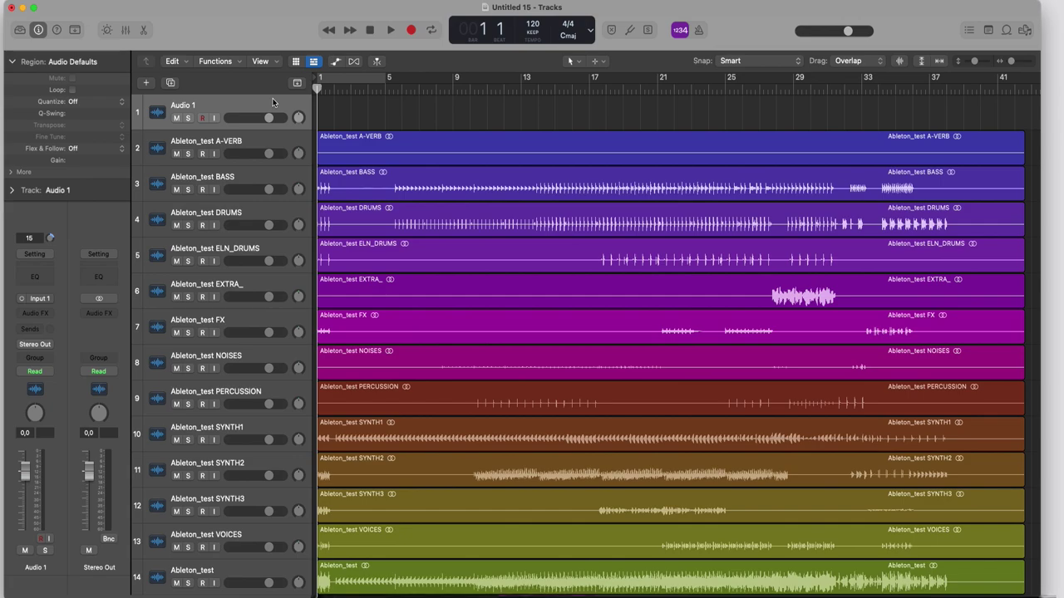
key("super+BackSpace")
key("Delete")
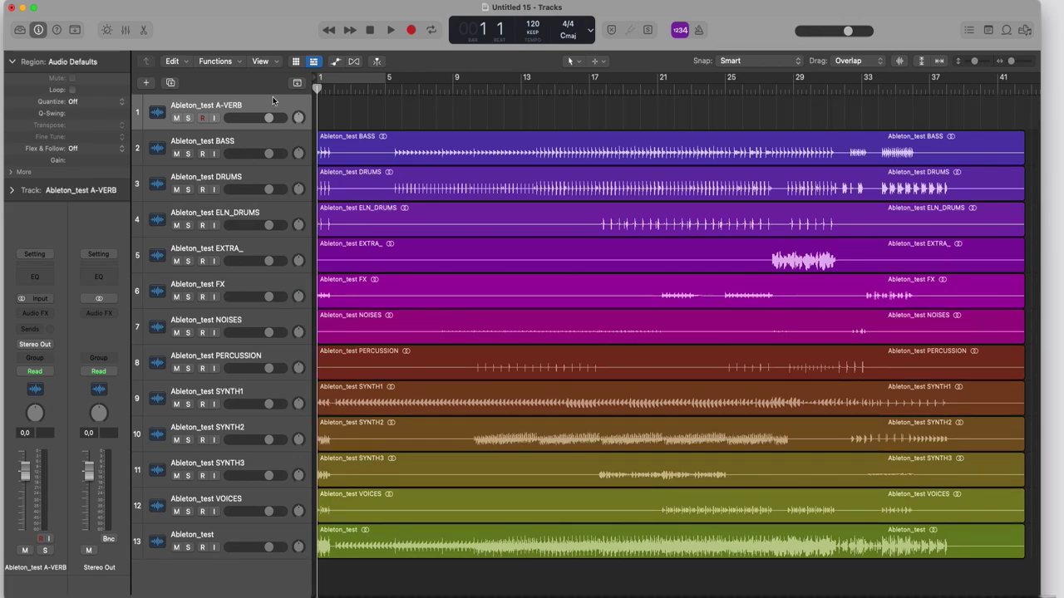
key("super+BackSpace")
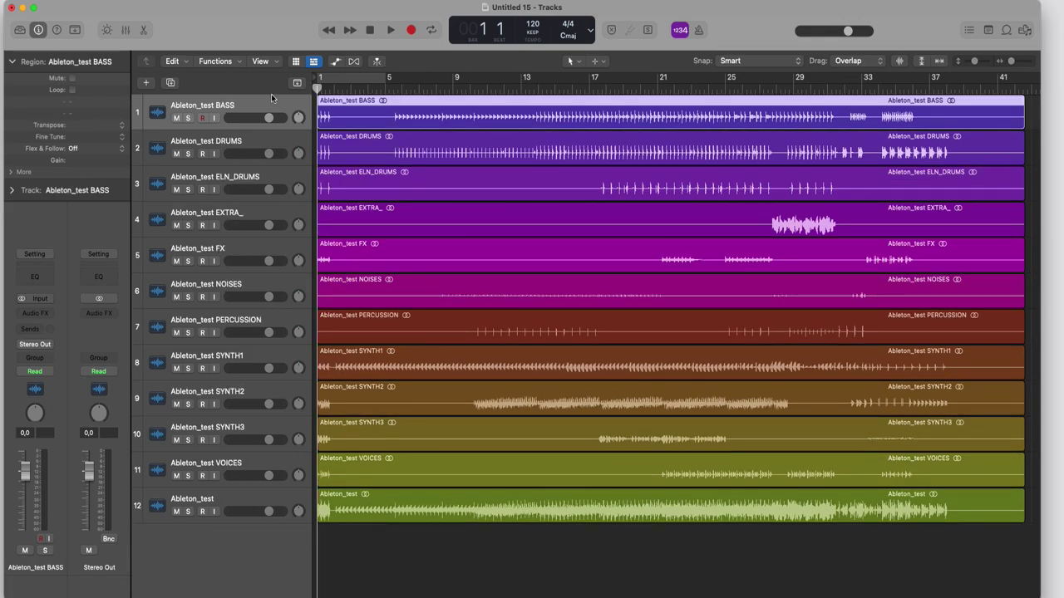
Fit all remaining regions in the view, deselect them and examine the start of the ELN_DRUMS region up close
key("super+a")
key("z")
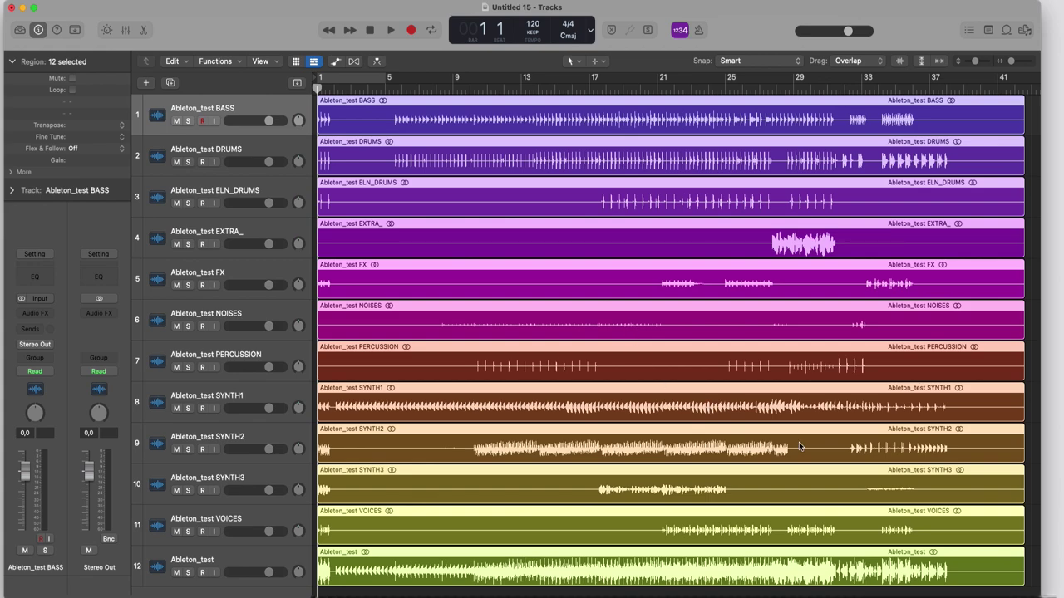
left_click(1029, 217)
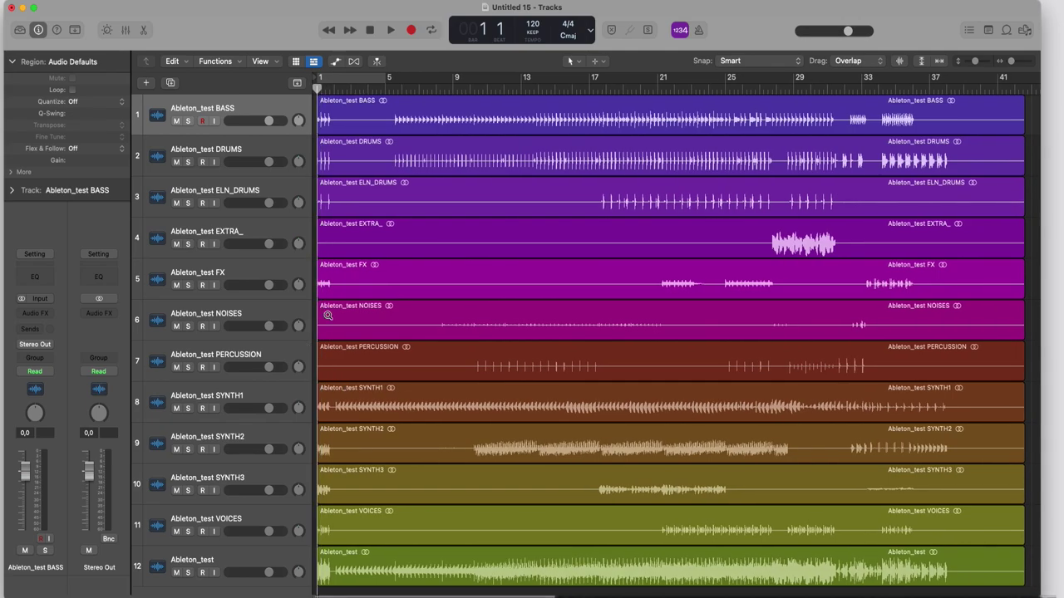
left_click_drag(335, 197, 310, 216)
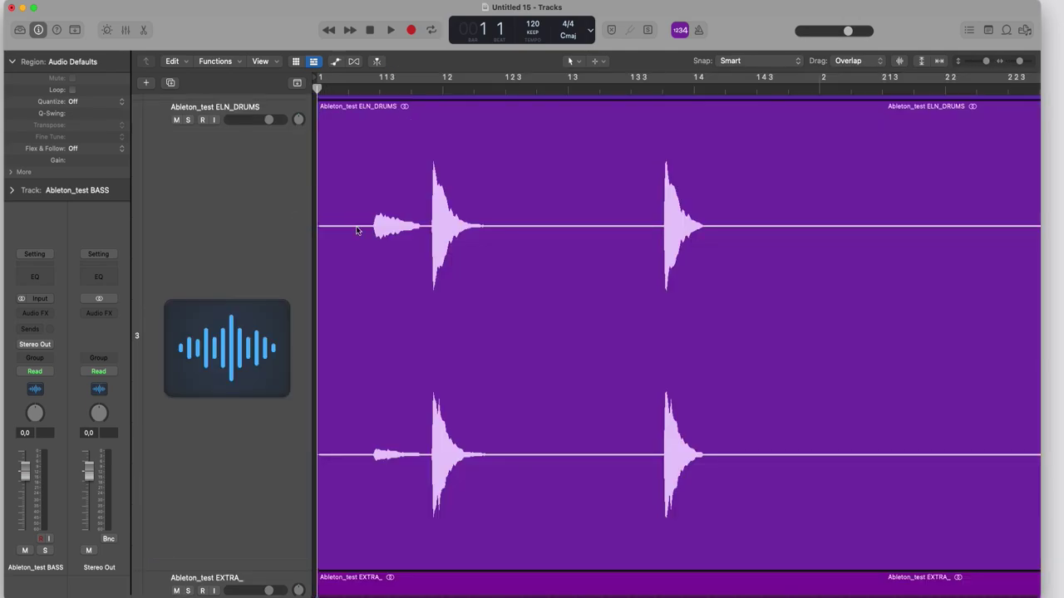
left_click(404, 220, "ctrl+alt")
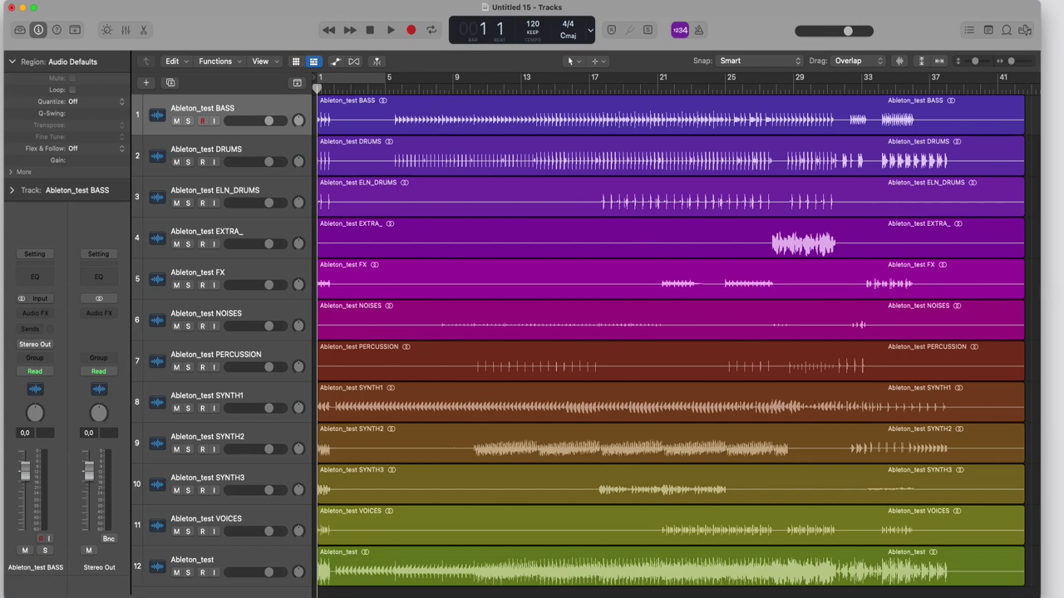
Switch to Ableton Live, fold and unfold the ELN_DRUMS track to examine its clips, and return to Logic Pro
left_click(972, 597)
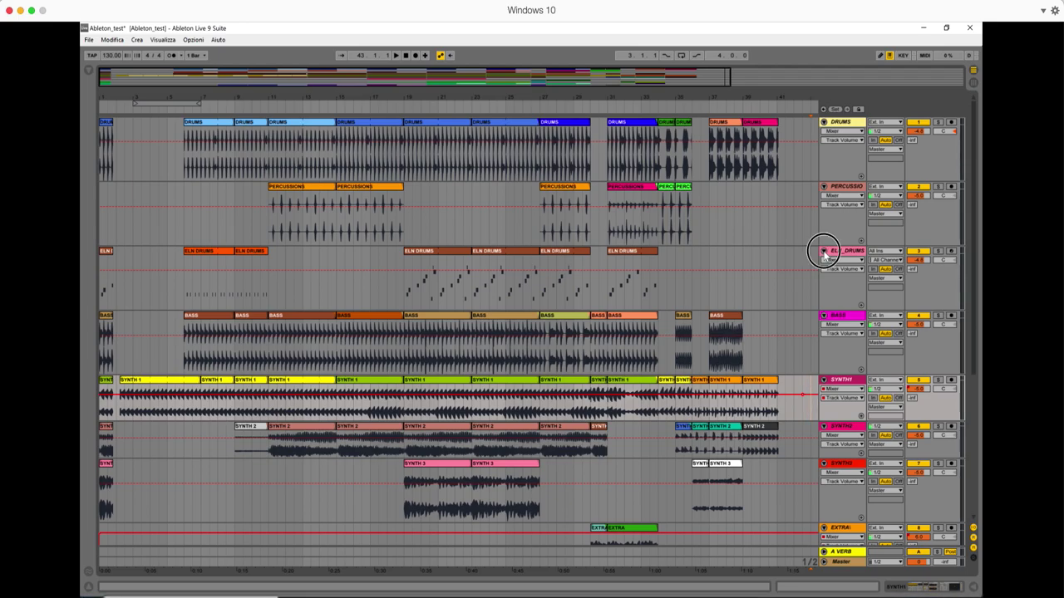
left_click(823, 251)
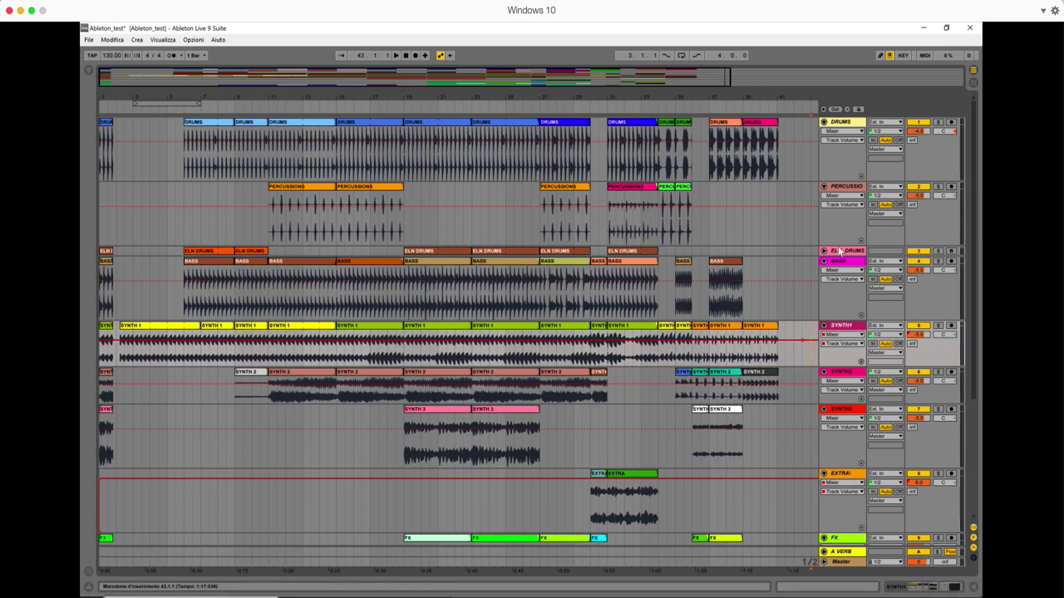
left_click(840, 255)
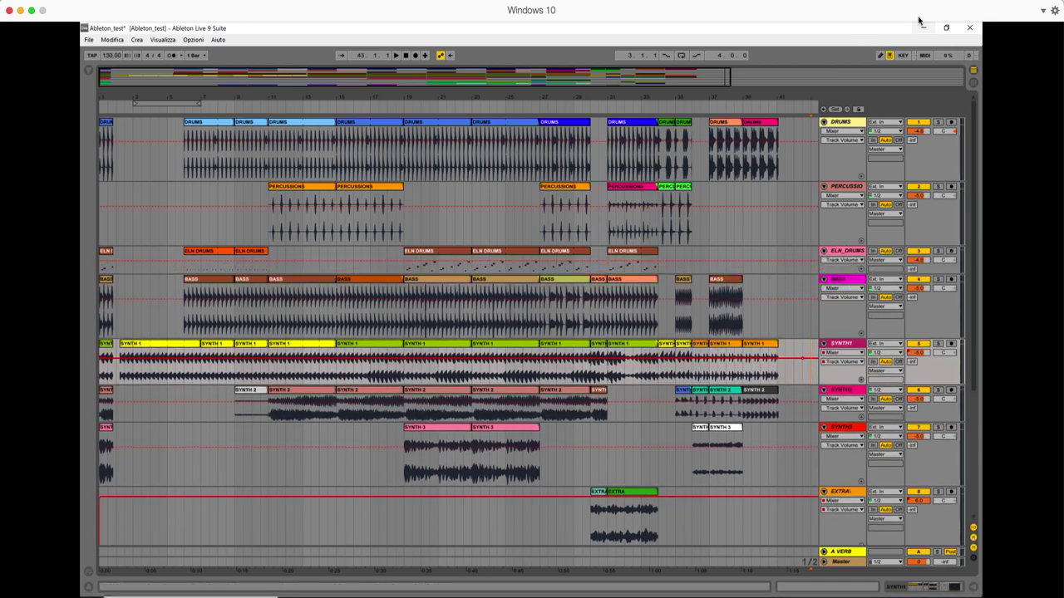
left_click(20, 10)
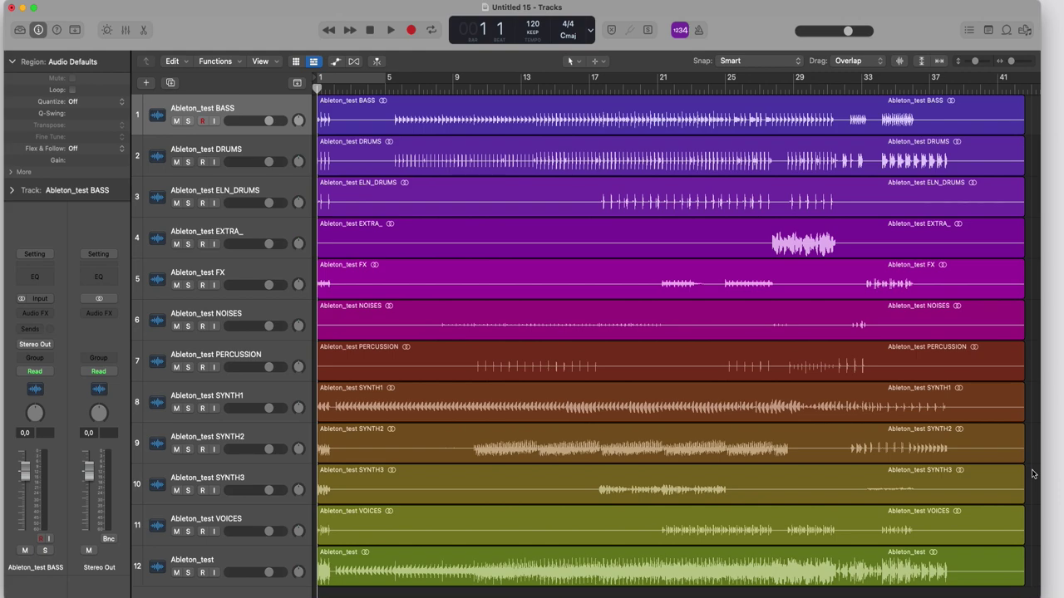
Start Remove Silence on the Ableton_test BASS region with a threshold of -40 dB
left_click(470, 110)
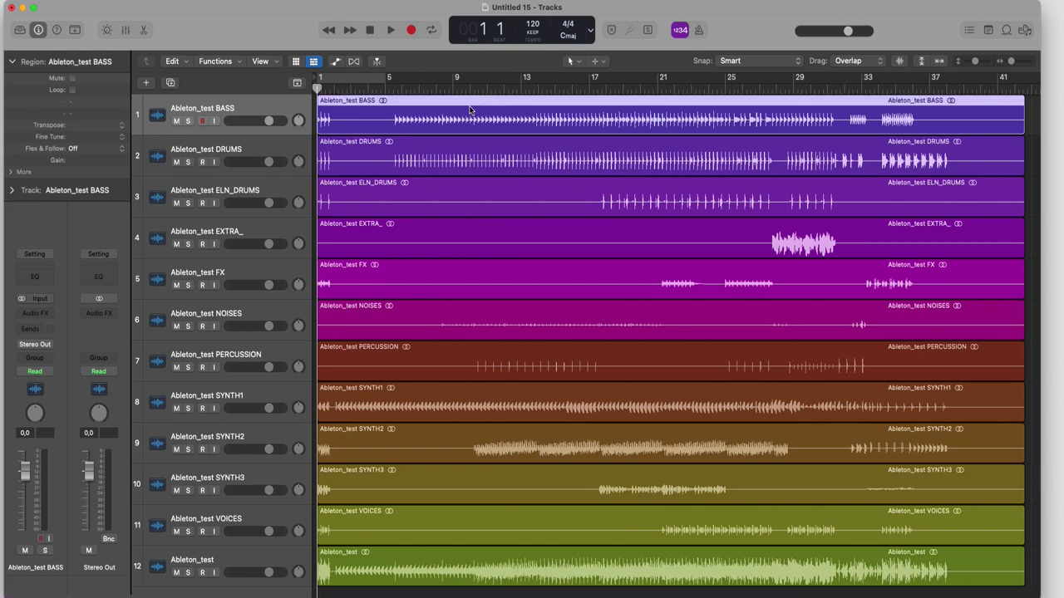
left_click(218, 62)
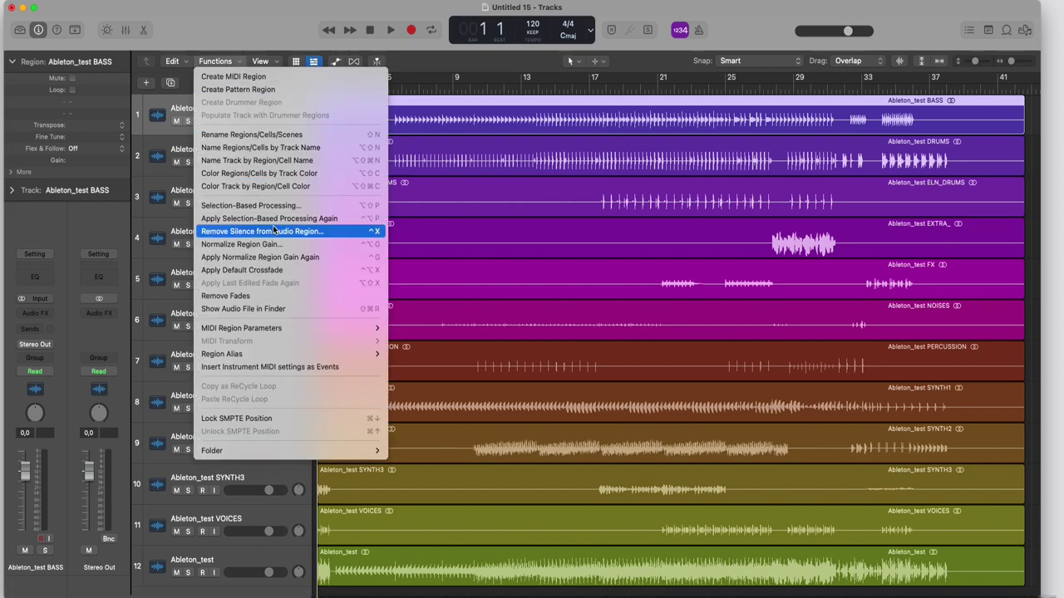
left_click(363, 231)
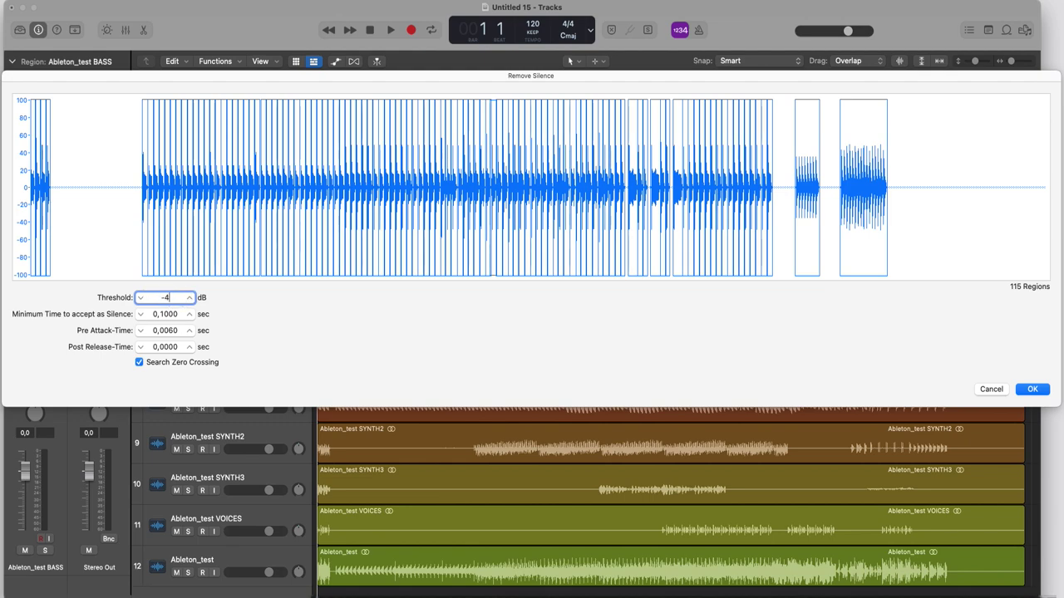
key("Return")
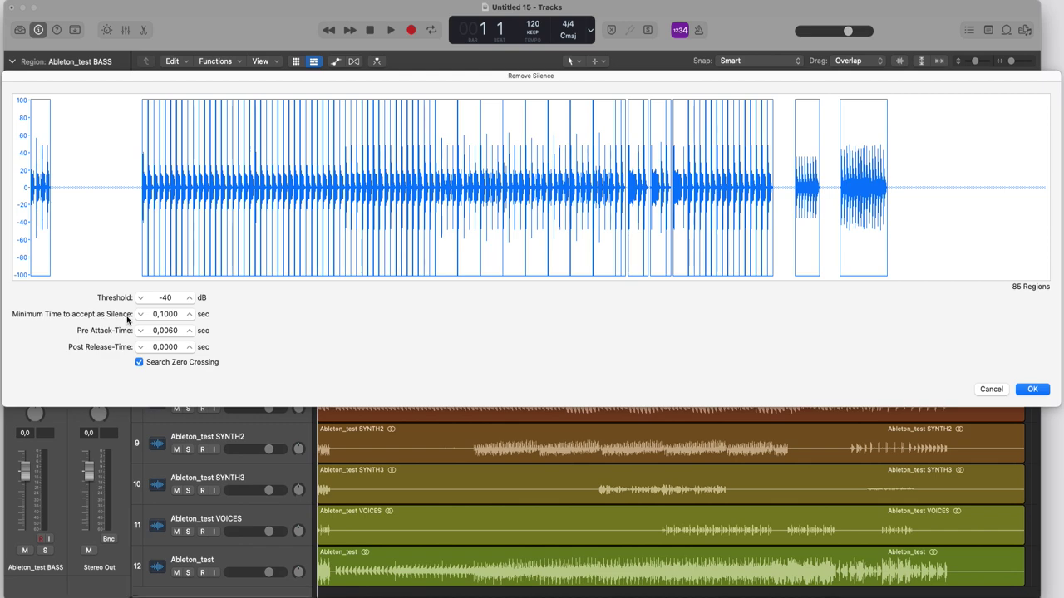
Set minimum silence time to 0,5 s, pre-attack to 0,2060 s and post-release to 0,2 s, and apply the silence removal to the BASS region
left_click(166, 314)
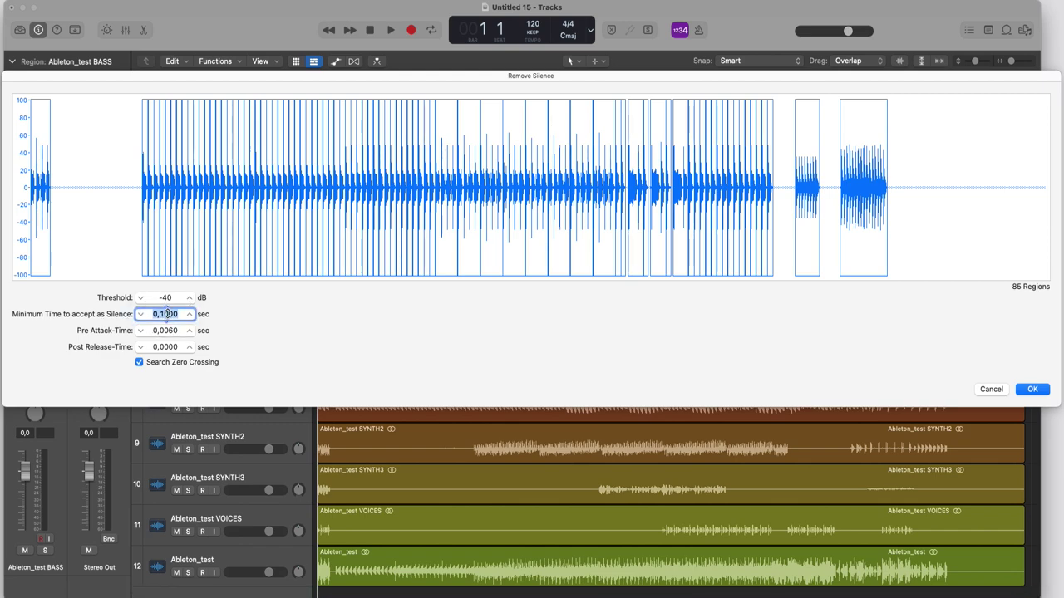
type("0,5")
key("Tab")
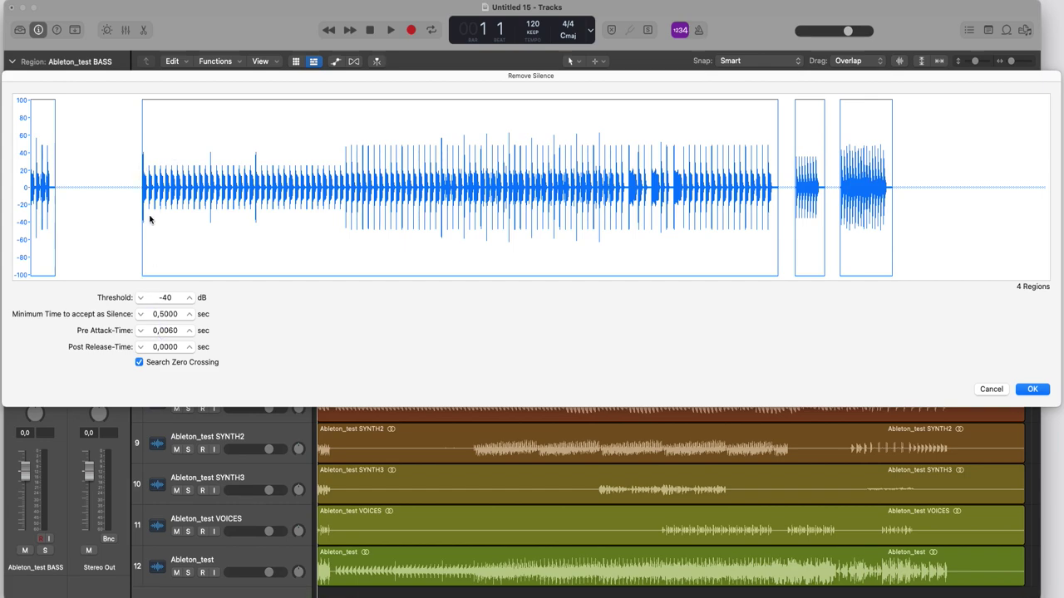
left_click_drag(160, 331, 161, 316)
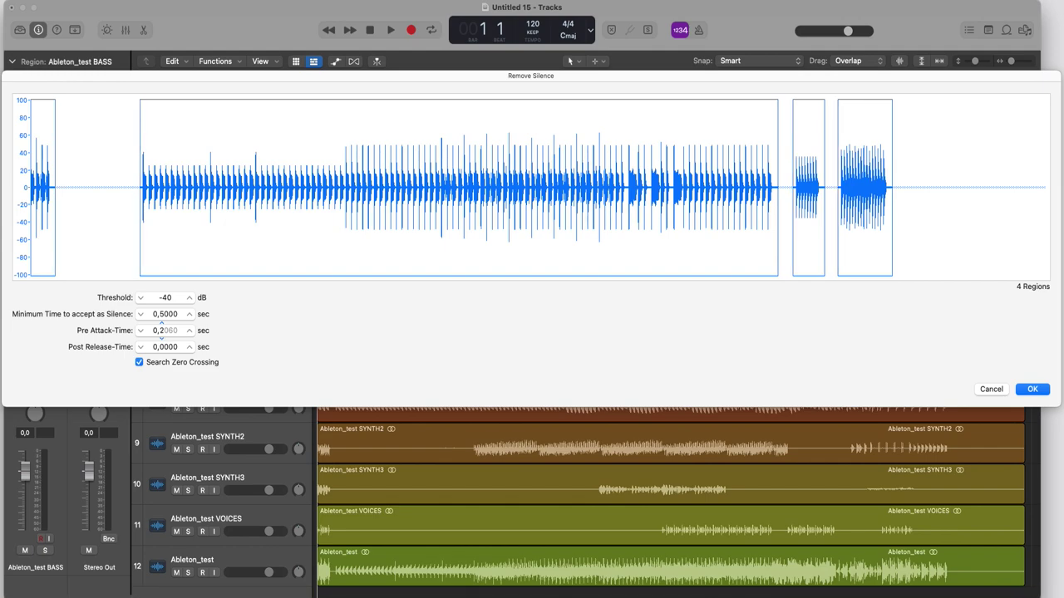
left_click_drag(161, 348, 160, 341)
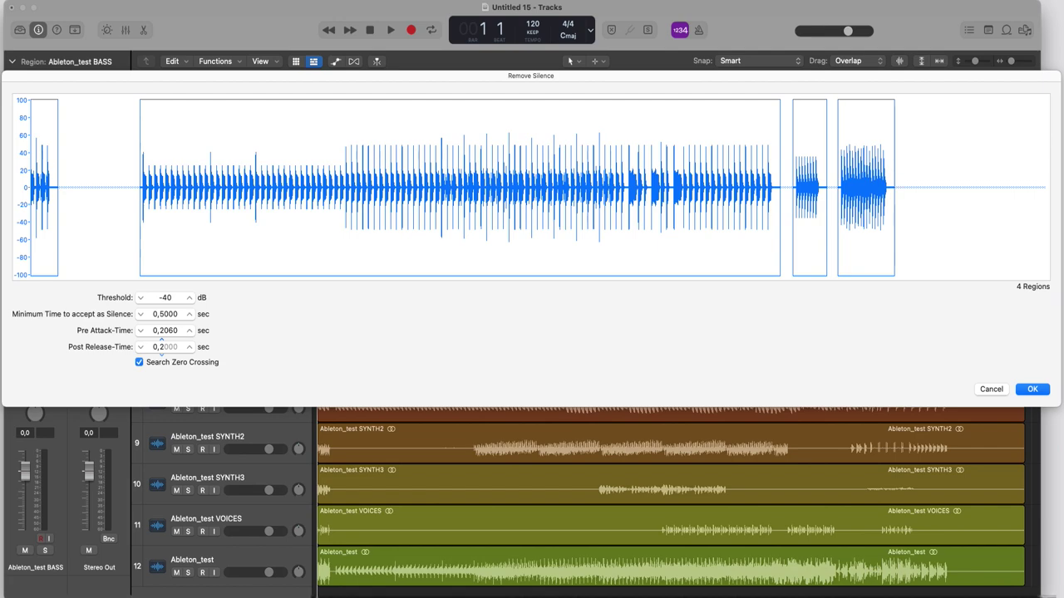
left_click(1028, 389)
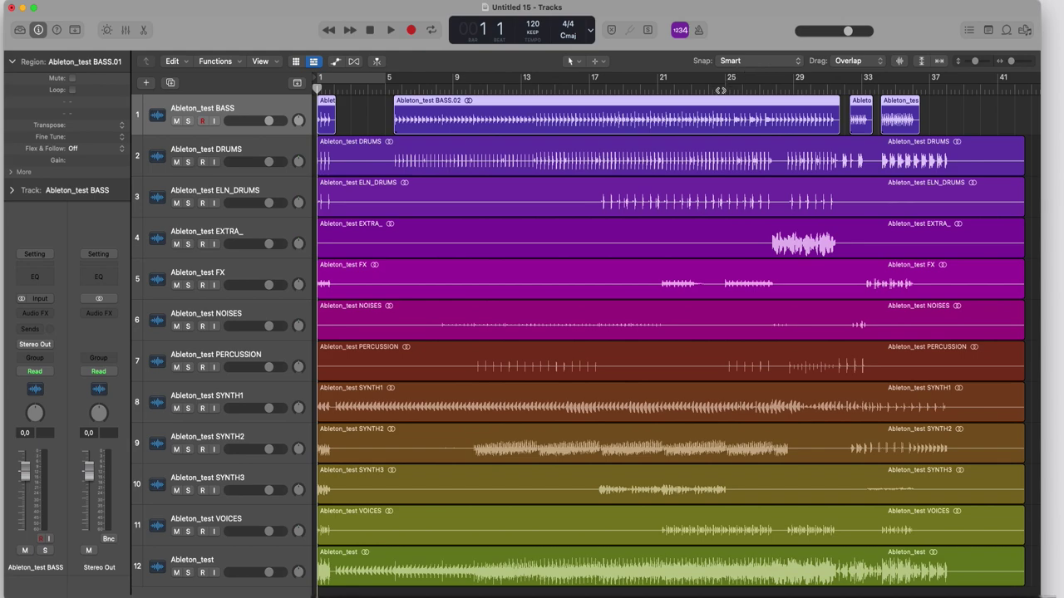
Remove the silence from the DRUMS and ELN_DRUMS regions with the same settings
left_click(707, 159)
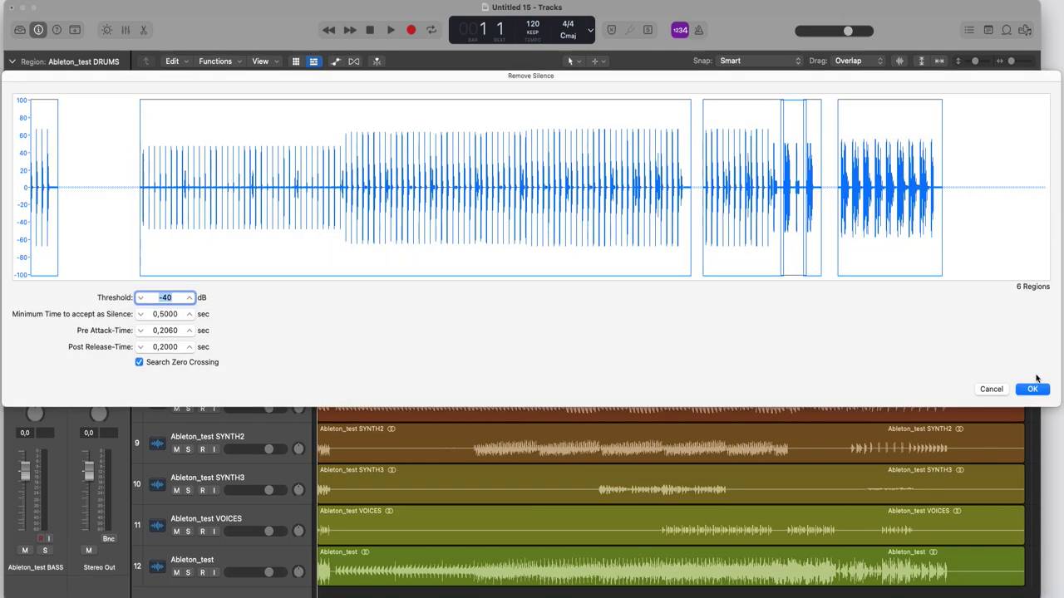
left_click(1037, 389)
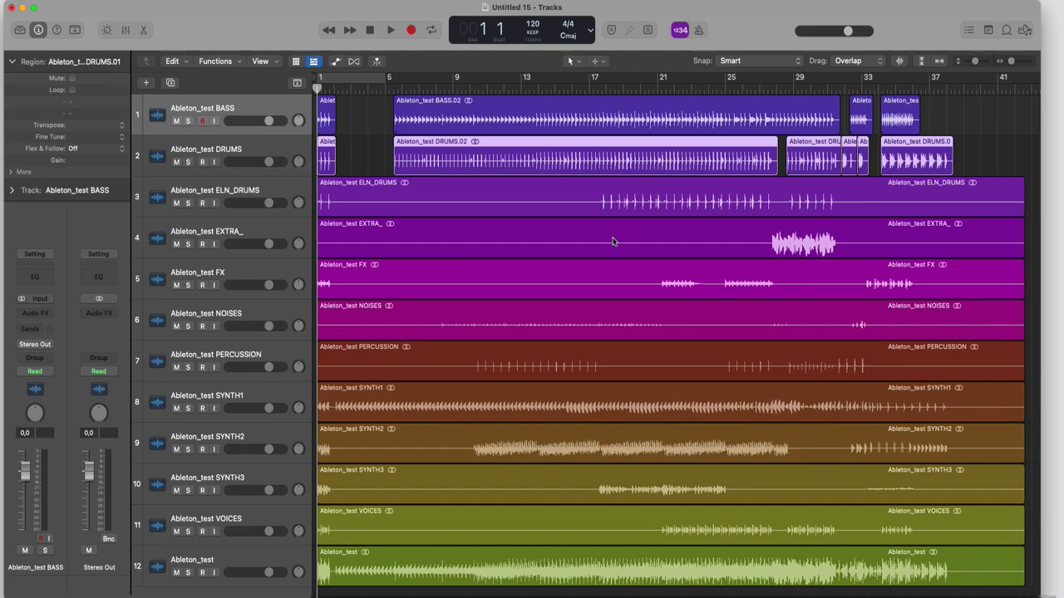
left_click(640, 208)
key("ctrl+x")
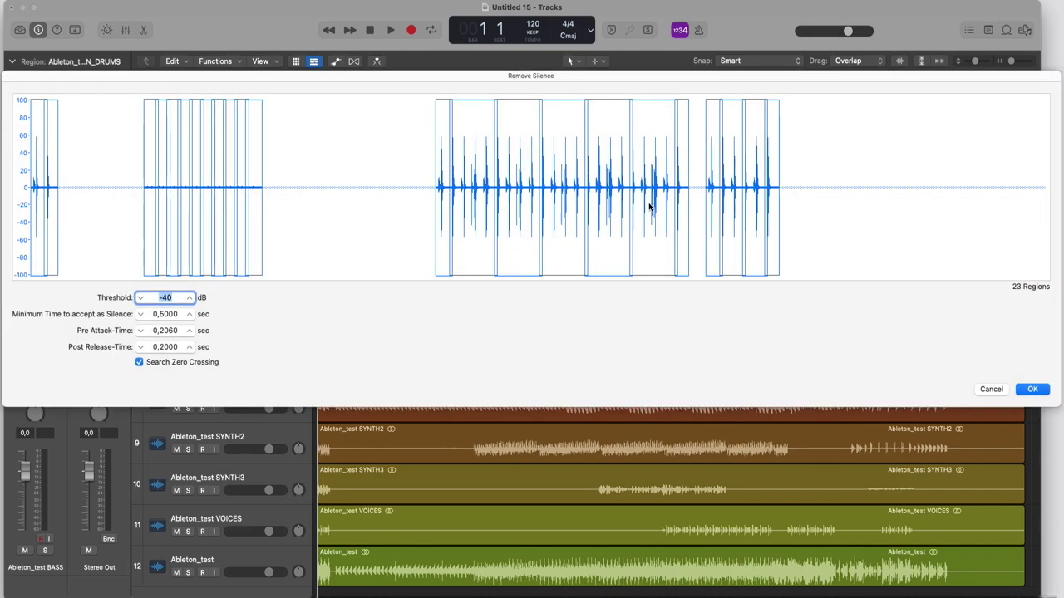
left_click(1032, 389)
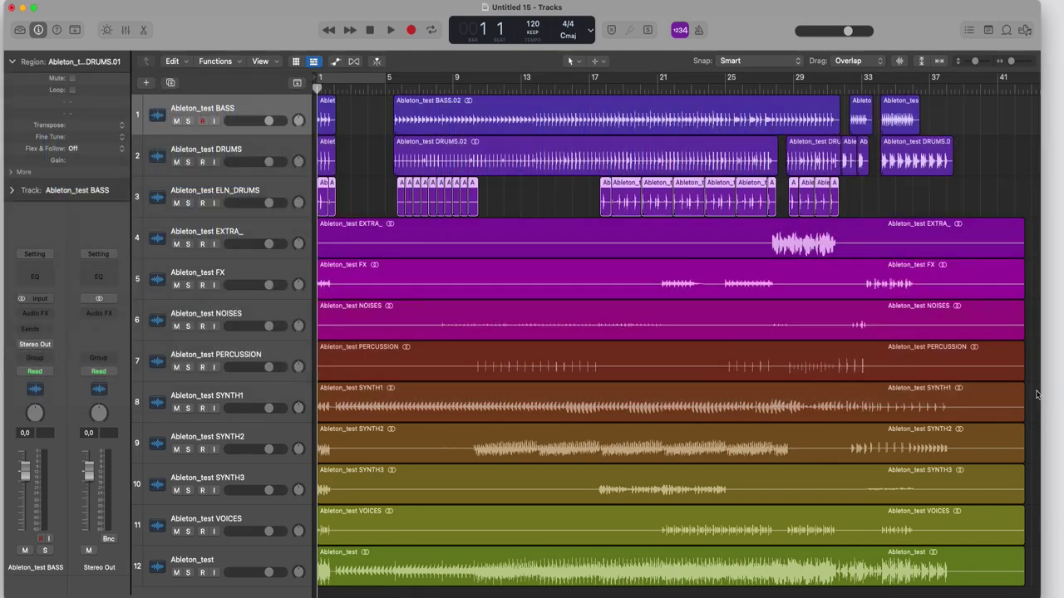
Remove the silence from the EXTRA_ and FX regions with the same settings
left_click(728, 241)
key("ctrl+x")
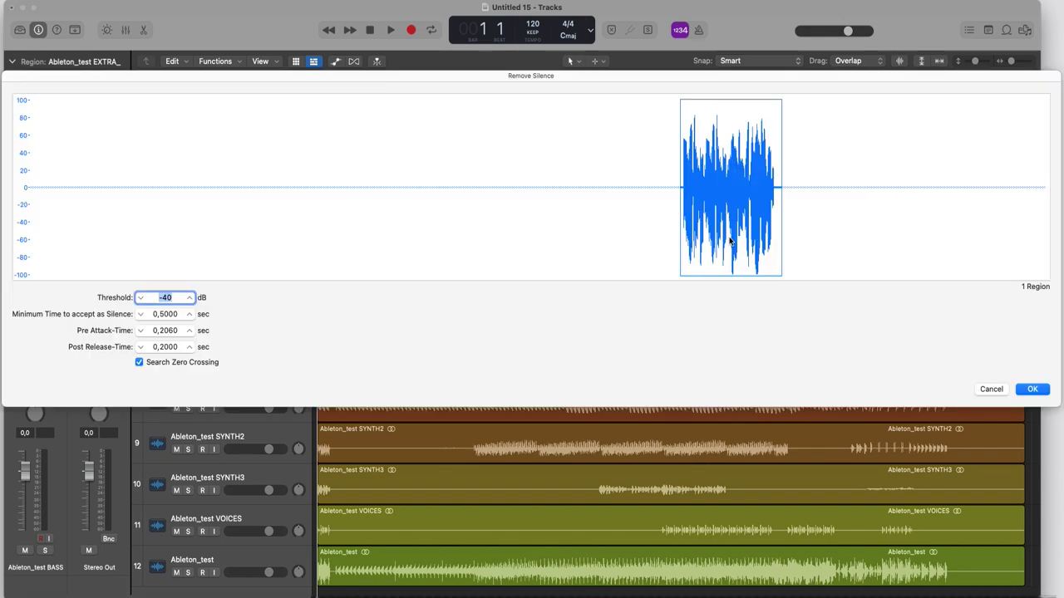
left_click(1031, 389)
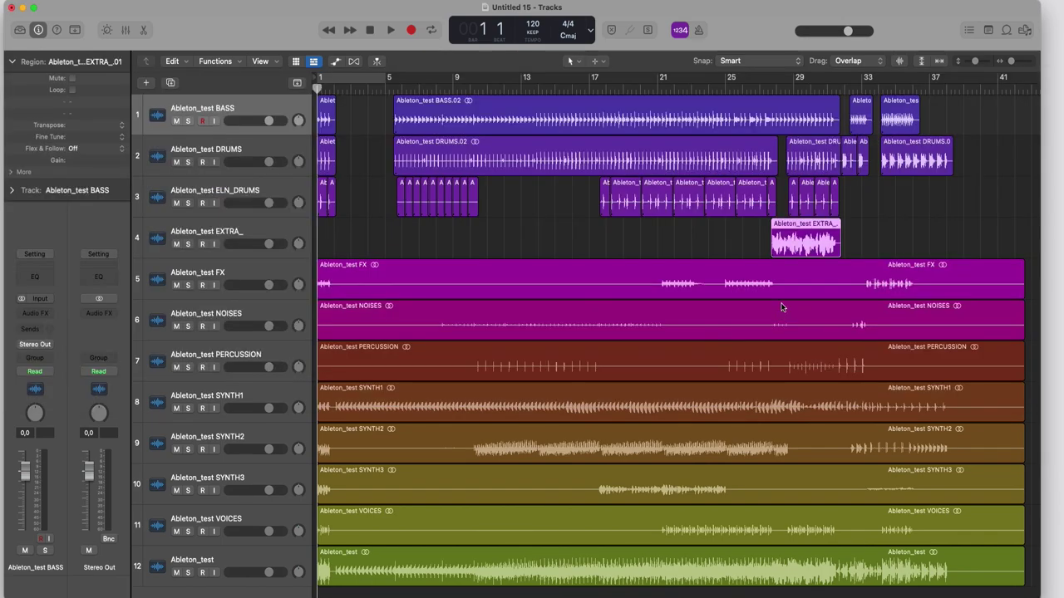
left_click(788, 287)
key("ctrl+x")
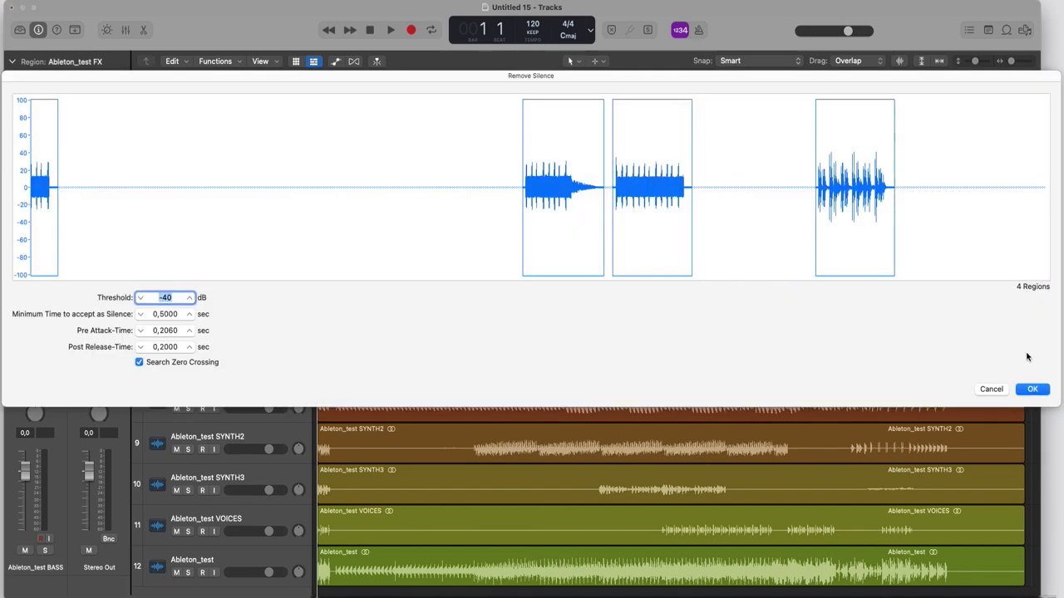
left_click(1033, 389)
Remove the silence from the full-mix Ableton_test region and the VOICES region with the same settings
left_click(882, 575)
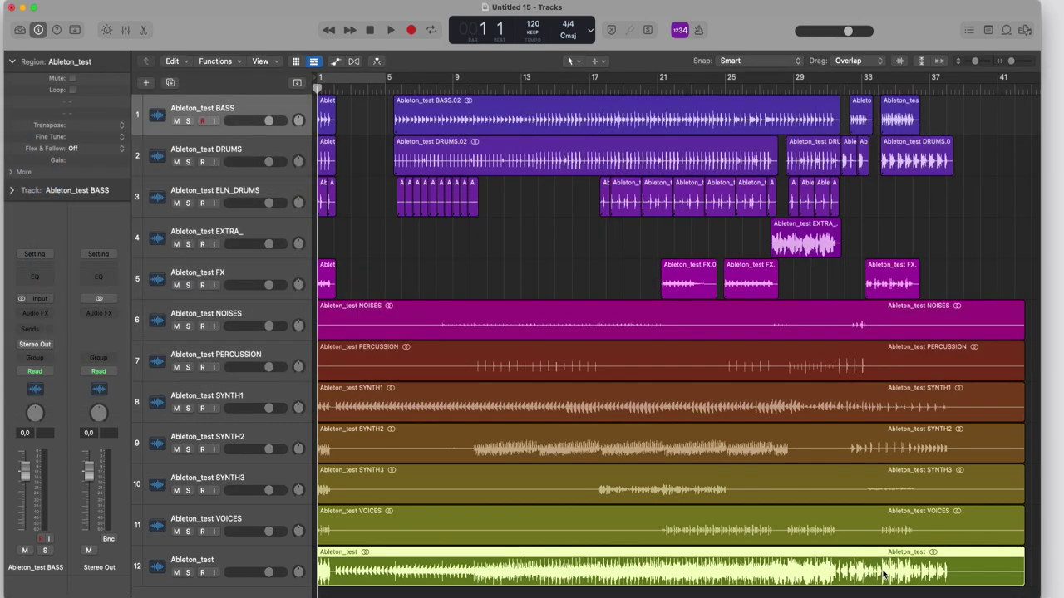
key("ctrl+x")
left_click(1032, 389)
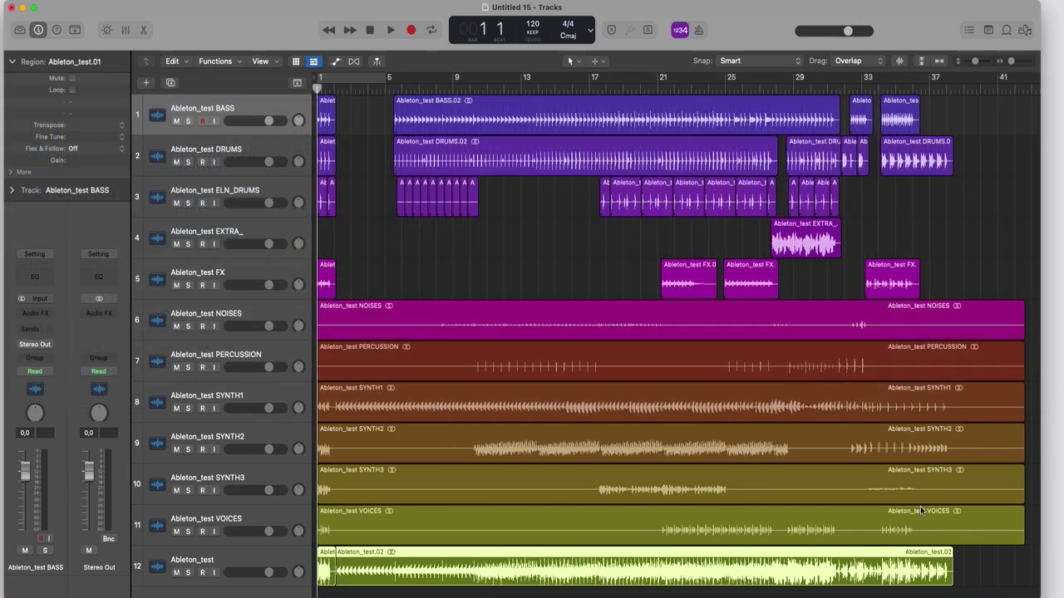
left_click(914, 524)
key("ctrl+x")
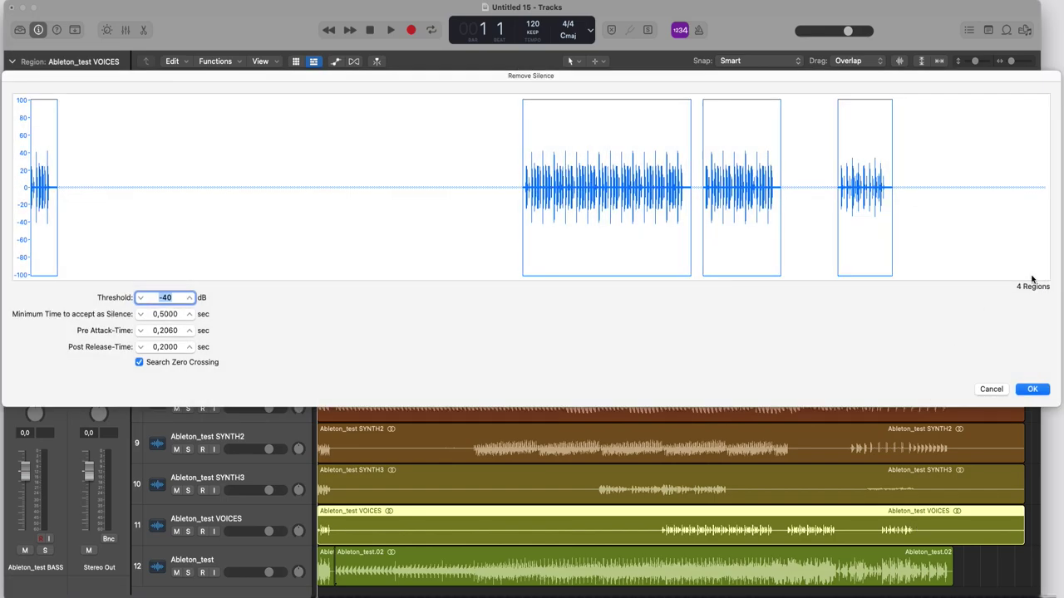
left_click(1032, 389)
Remove the silence from the SYNTH3 and SYNTH2 regions with the same settings
left_click(908, 483)
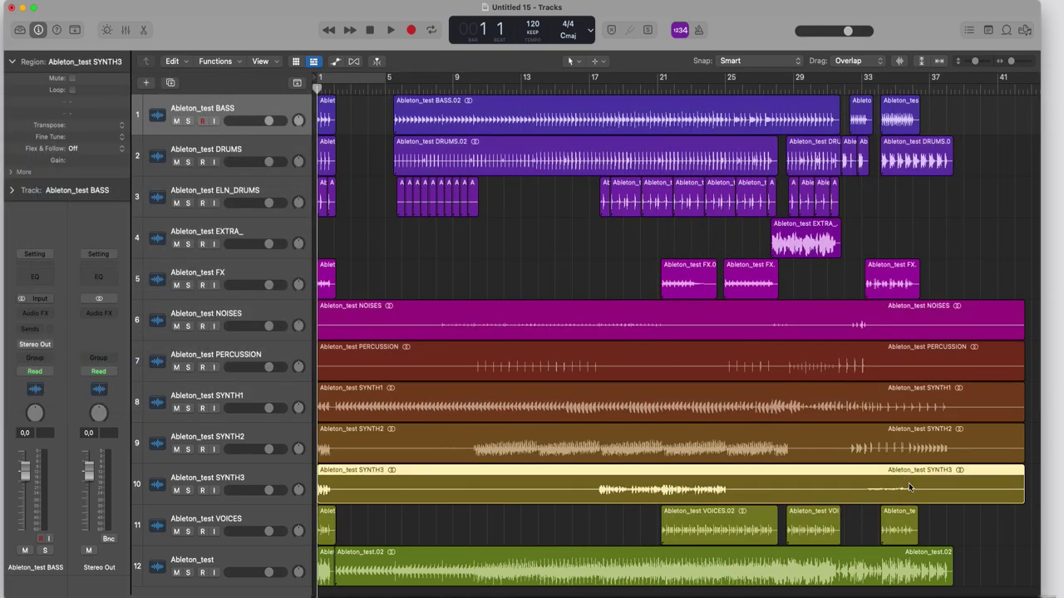
key("ctrl+x")
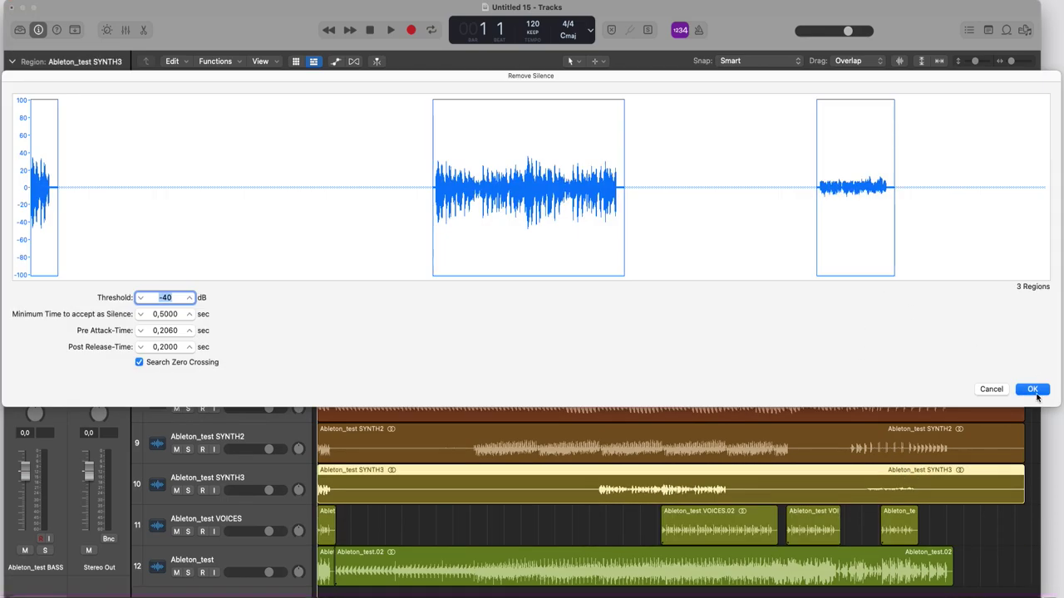
left_click(1033, 389)
left_click(925, 432)
key("ctrl+x")
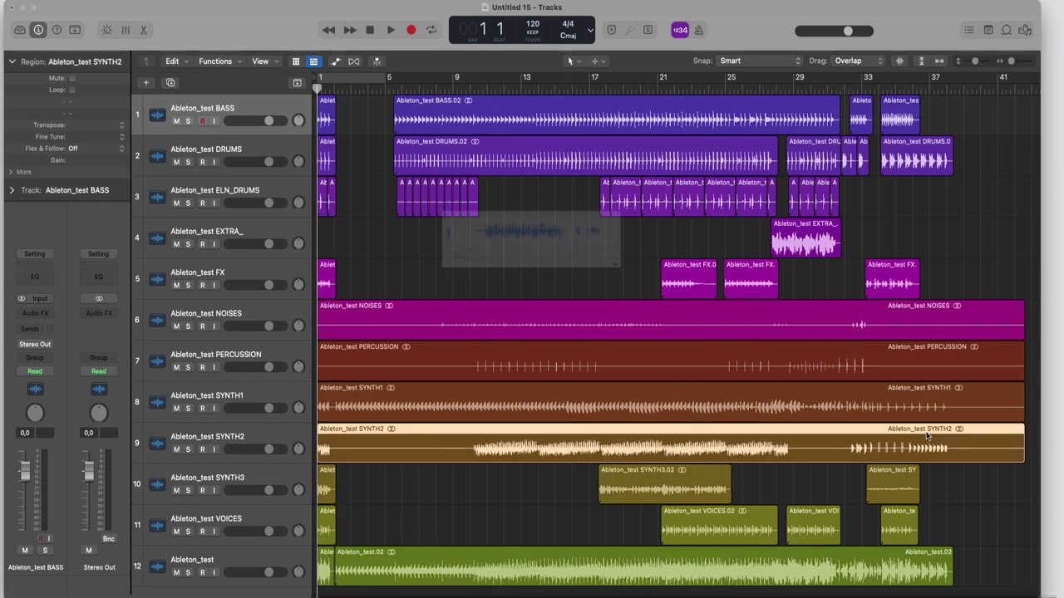
Remove the silence from the SYNTH1 and PERCUSSION regions with the same settings
left_click(896, 394)
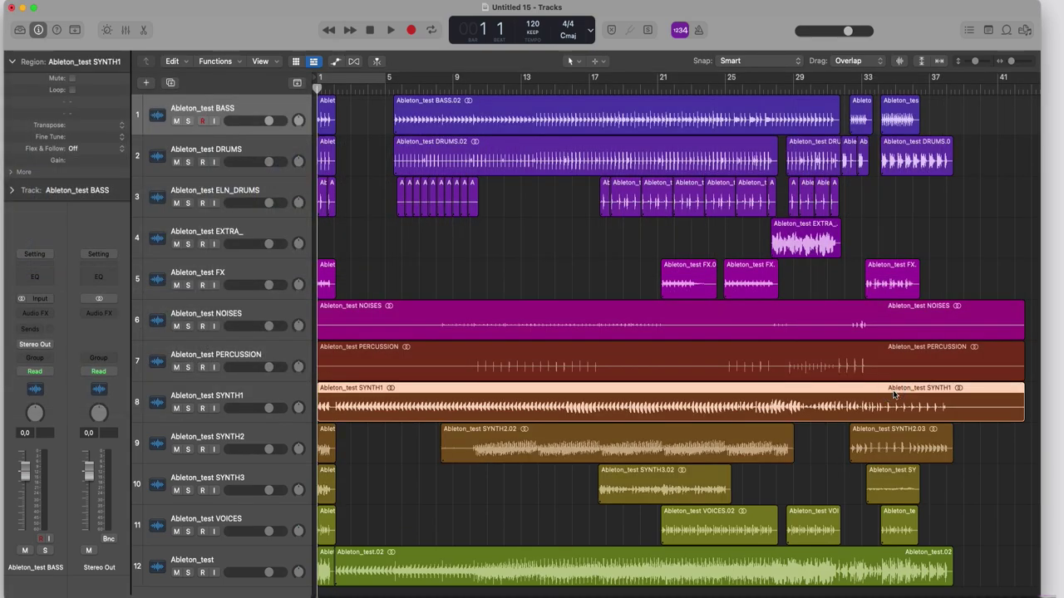
key("ctrl+x")
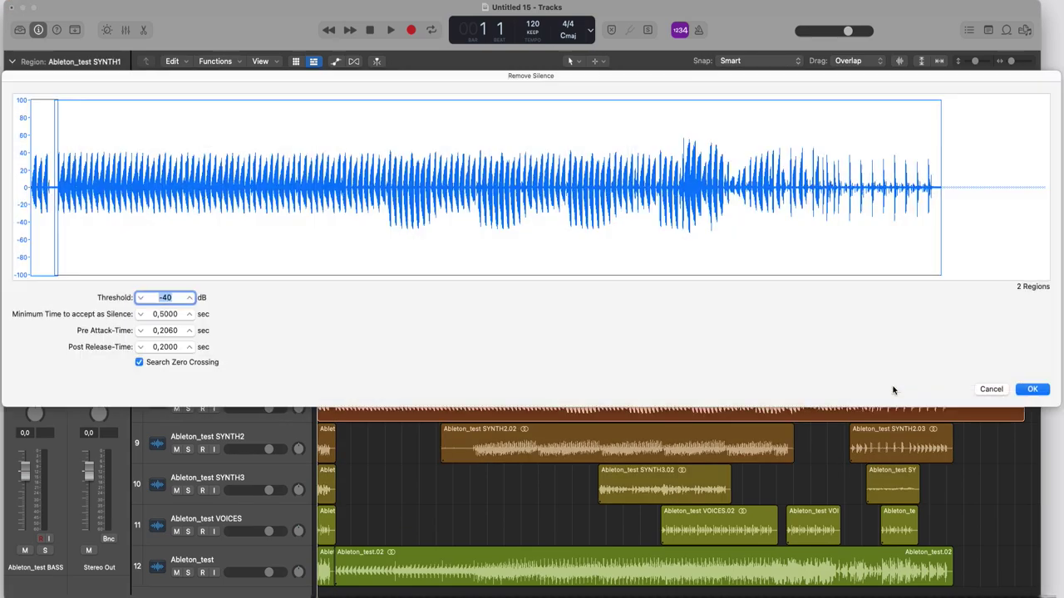
left_click(1029, 389)
left_click(878, 355)
key("ctrl+x")
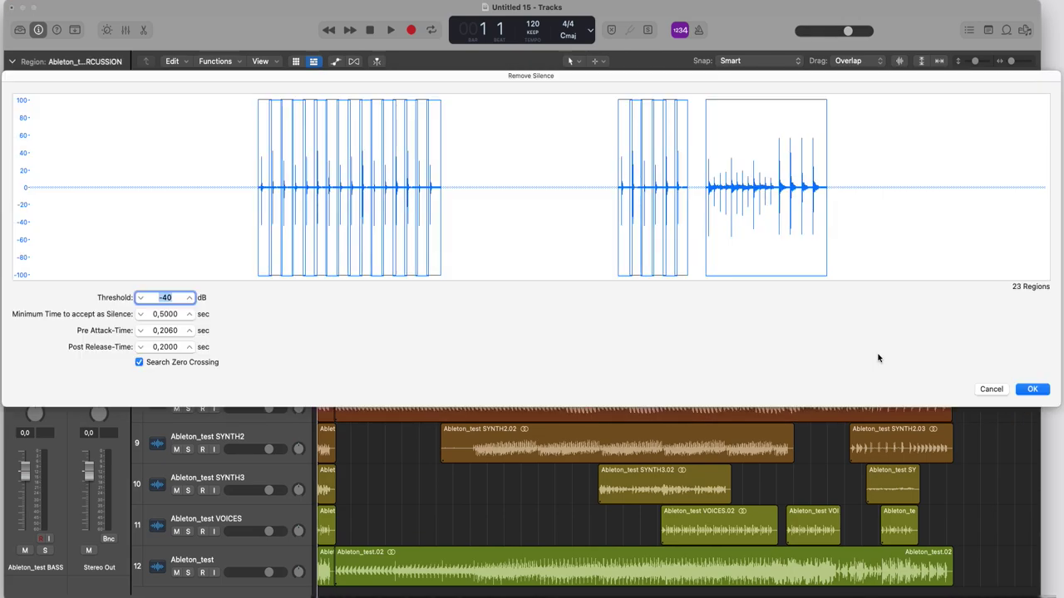
left_click(1035, 391)
Remove the silence from the NOISES region with the same settings
left_click(839, 324)
key("ctrl+x")
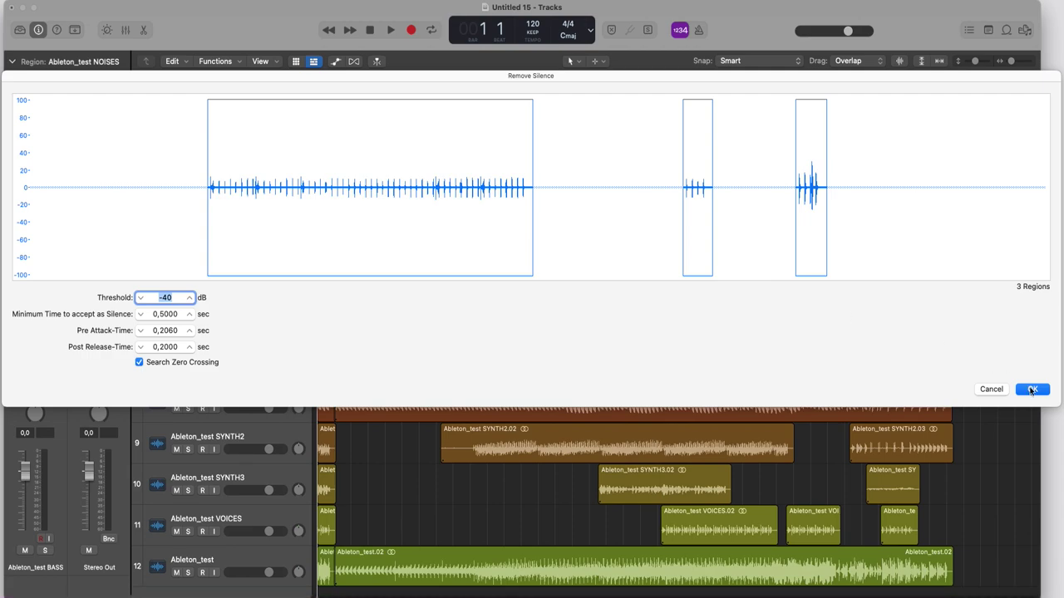
left_click(1034, 390)
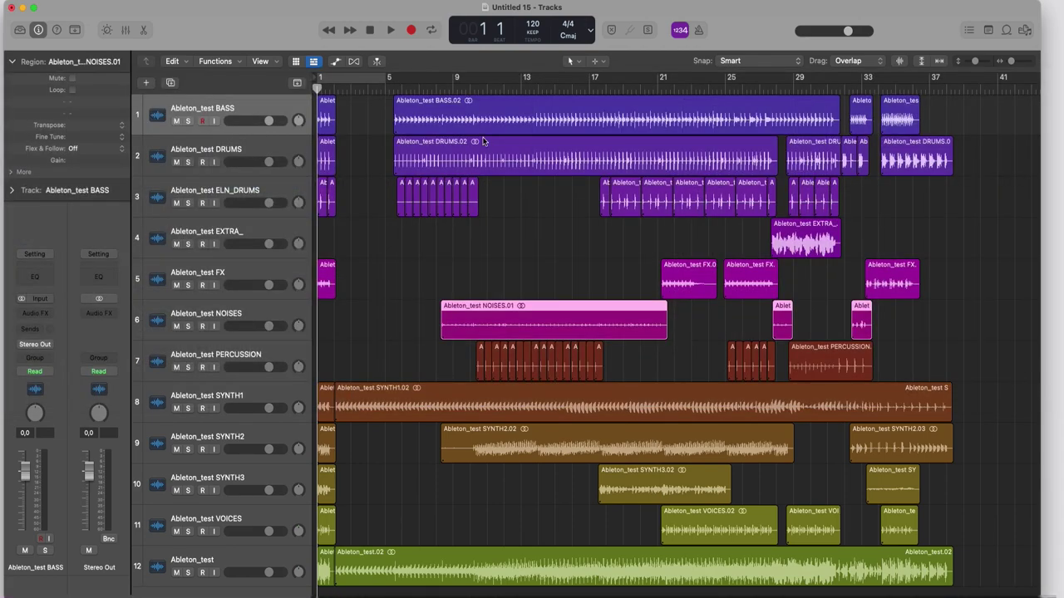
Join the fragmented PERCUSSION regions between about bars 10 and 17 into one region, creating a new audio file
left_click(250, 186)
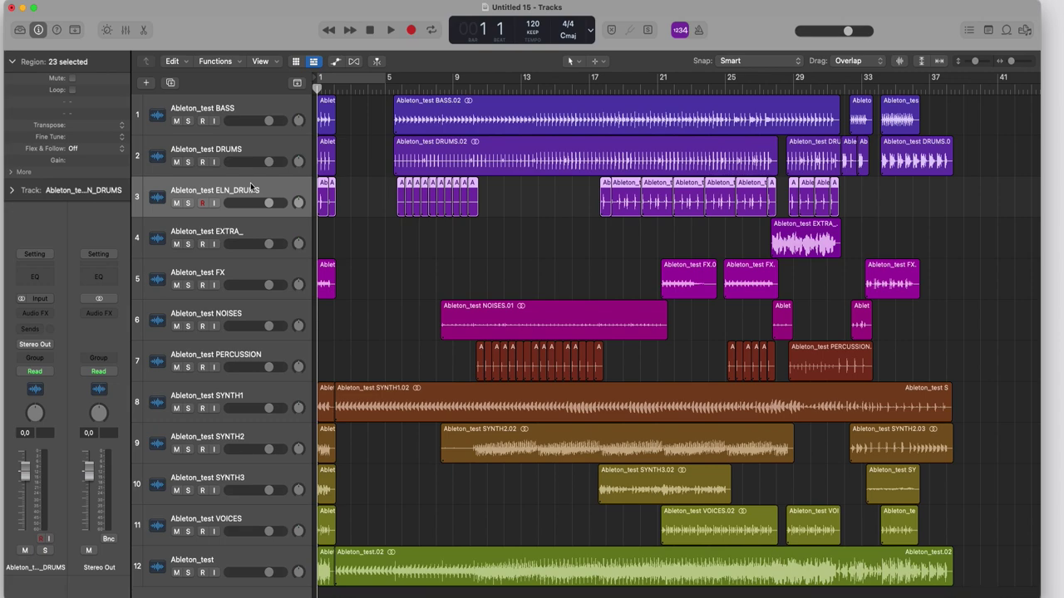
left_click(272, 356)
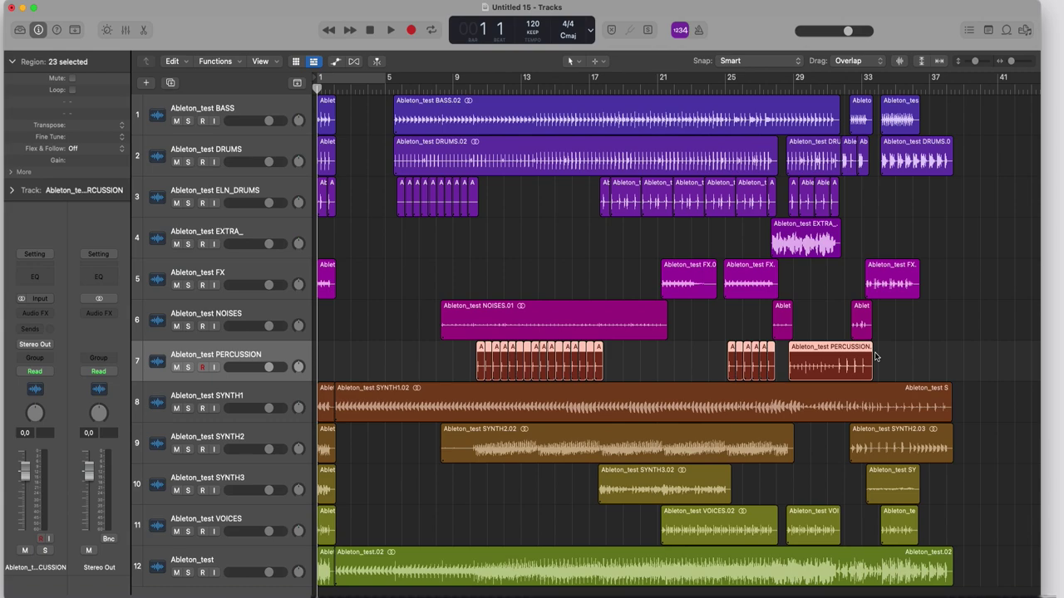
left_click(657, 358)
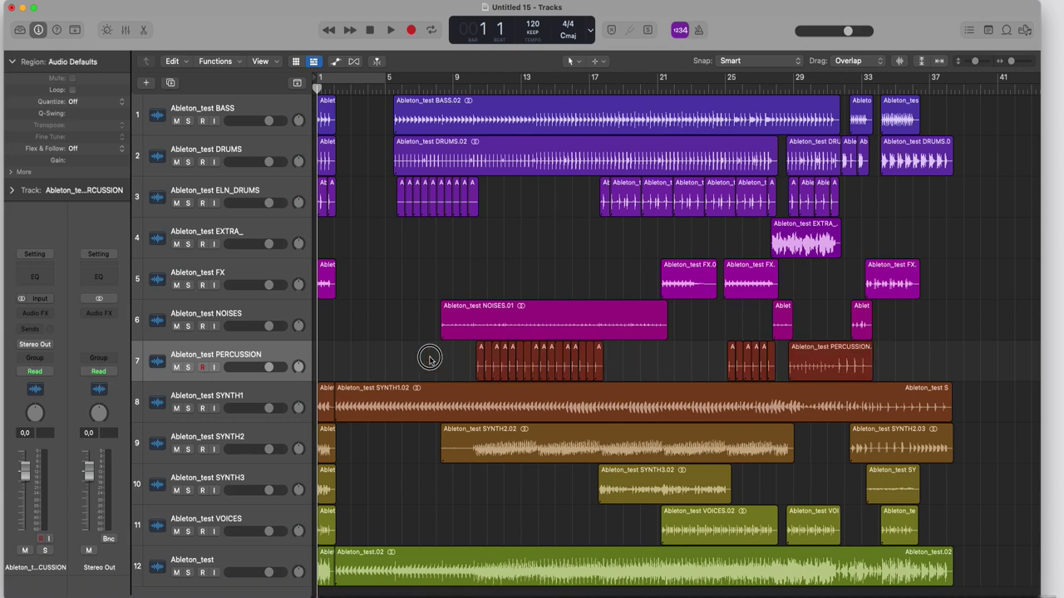
left_click_drag(642, 353, 431, 360)
key("super+j")
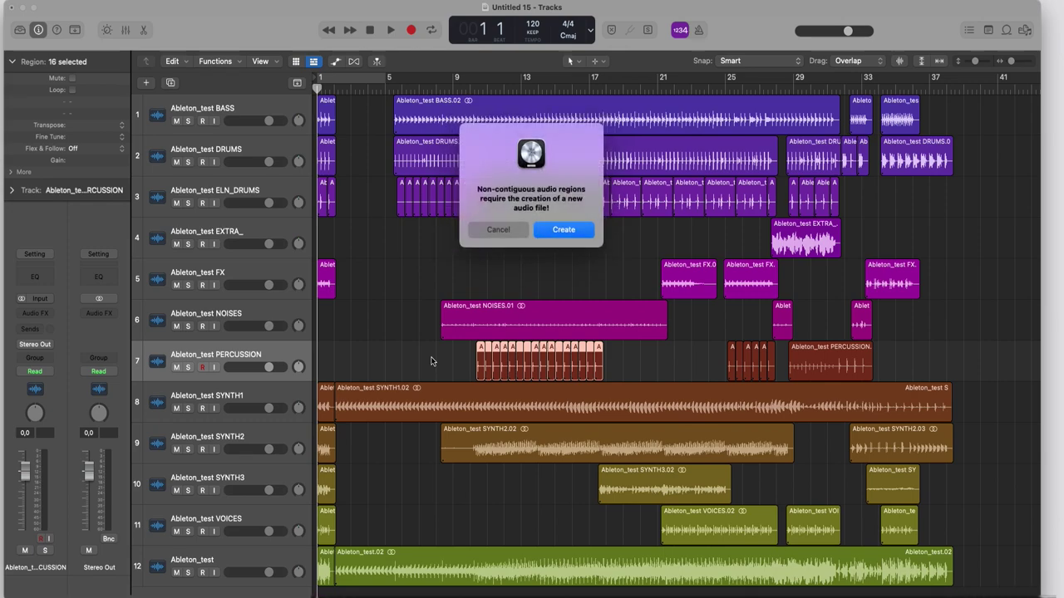
key("Return")
Join the short PERCUSSION regions between about bars 25 and 27 into one region with a new audio file
left_click(706, 355)
left_click(715, 351)
left_click_drag(778, 360, 720, 360)
key("super+j")
key("Return")
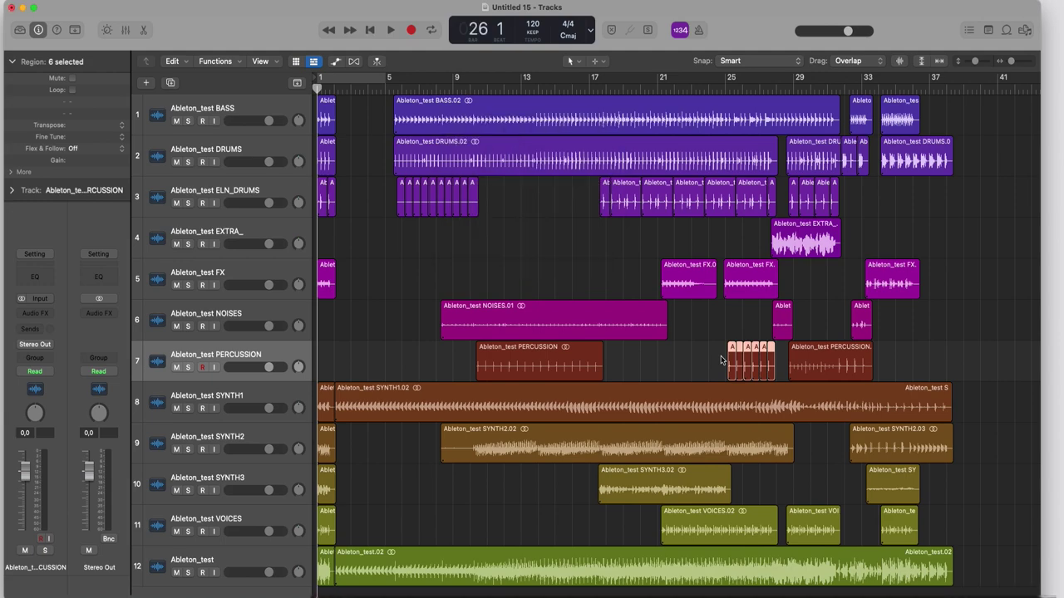
Join the ELN_DRUMS fragments around bars 28 to 31 into one region, and those around bars 17 to 27 into another
left_click_drag(862, 199, 788, 195)
key("super+j")
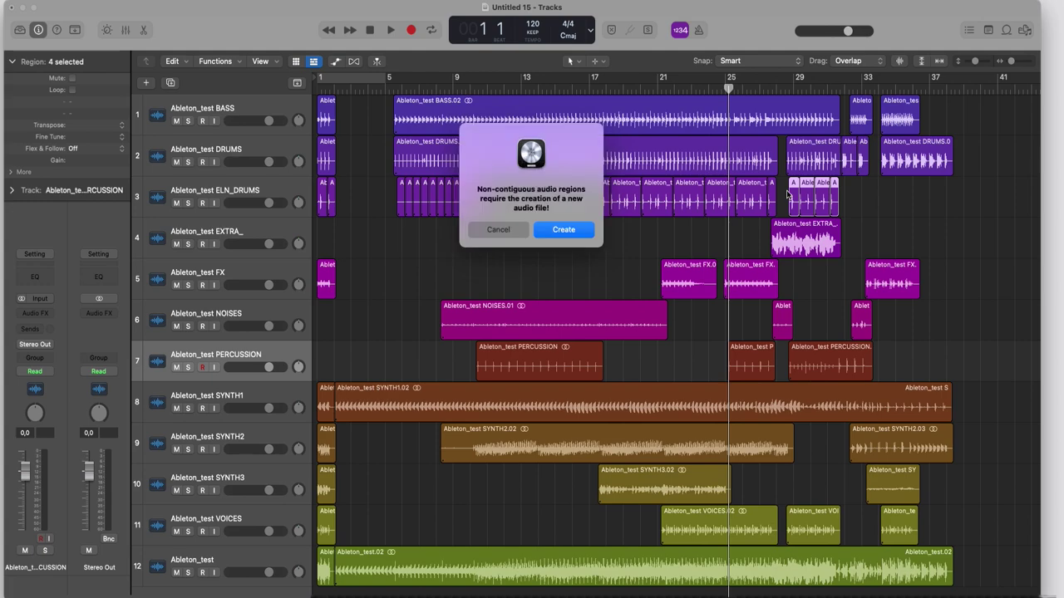
key("Return")
key("Return")
left_click_drag(781, 203, 593, 205)
key("super+j")
key("Return")
Join the ELN_DRUMS fragments around bars 5 to 10 into one region, and the fragments at the track's start into another
left_click_drag(512, 196, 380, 193)
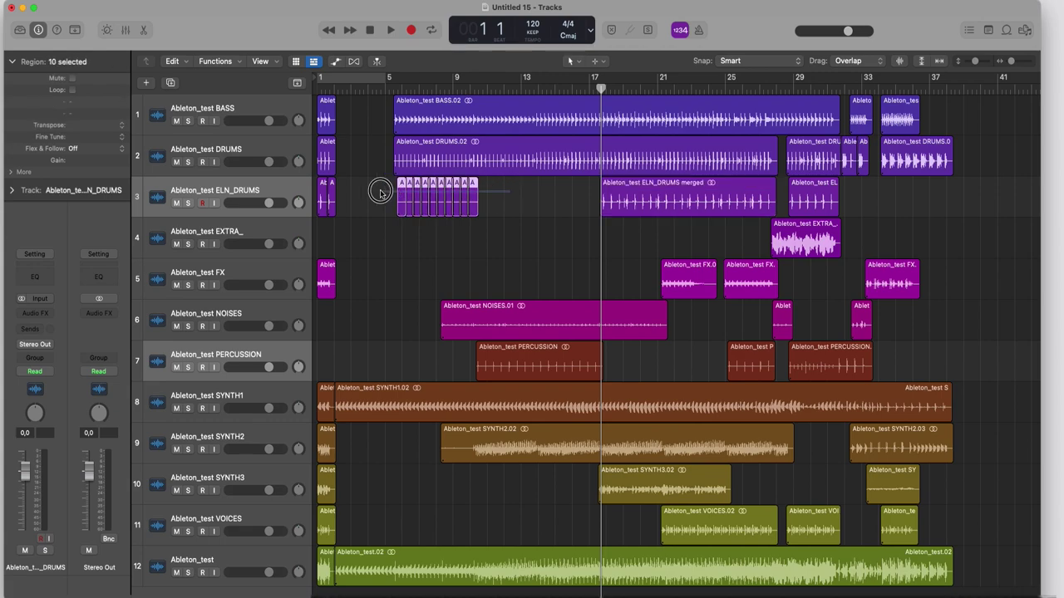
key("super+j")
key("Return")
key("Return")
left_click_drag(358, 197, 316, 198)
key("super+j")
key("Return")
Look up the commands for bouncing and joining regions
left_click(172, 62)
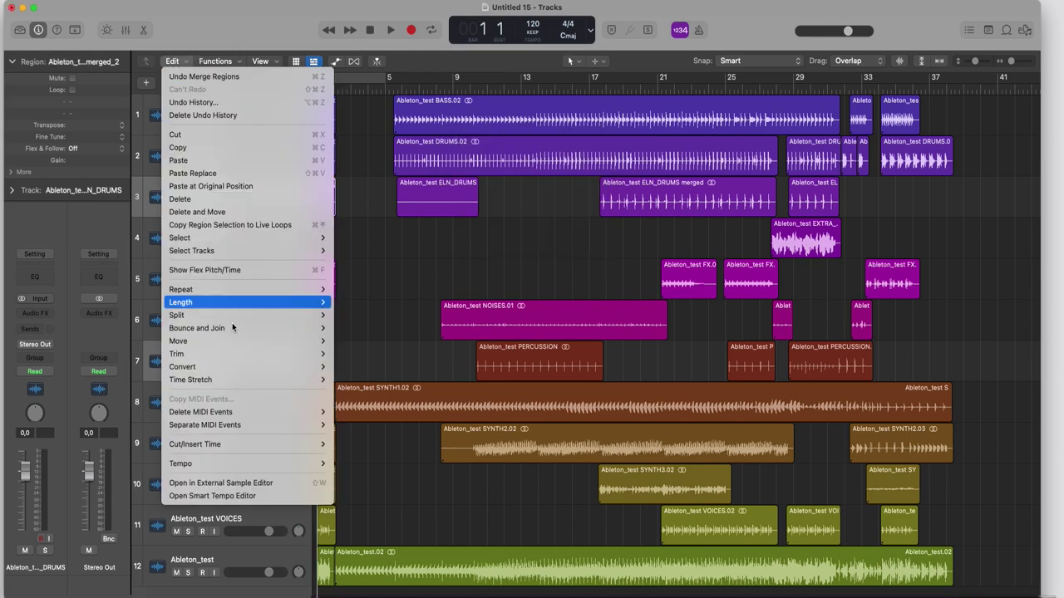
mouse_move(232, 327)
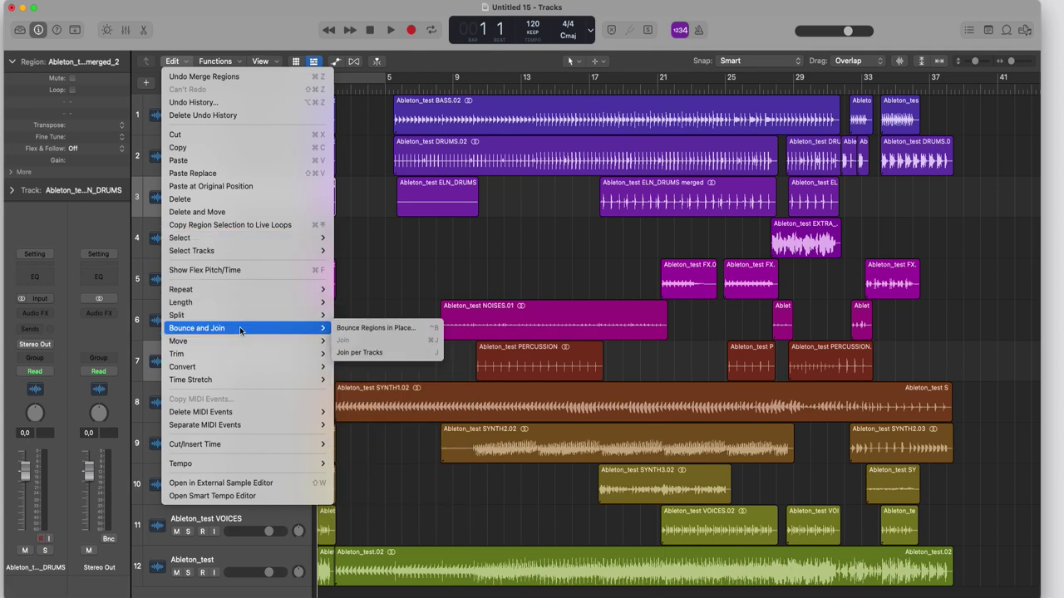
left_click(394, 356)
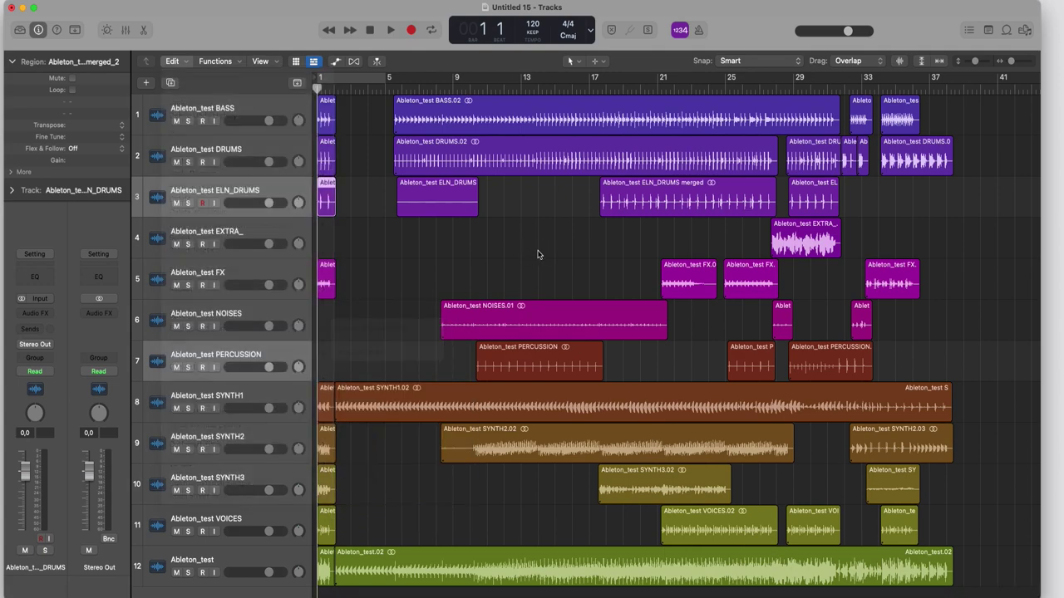
Examine the joined ELN_DRUMS regions up close and compare them with the ELN DRUMS clips in the Ableton Live arrangement
left_click(286, 188)
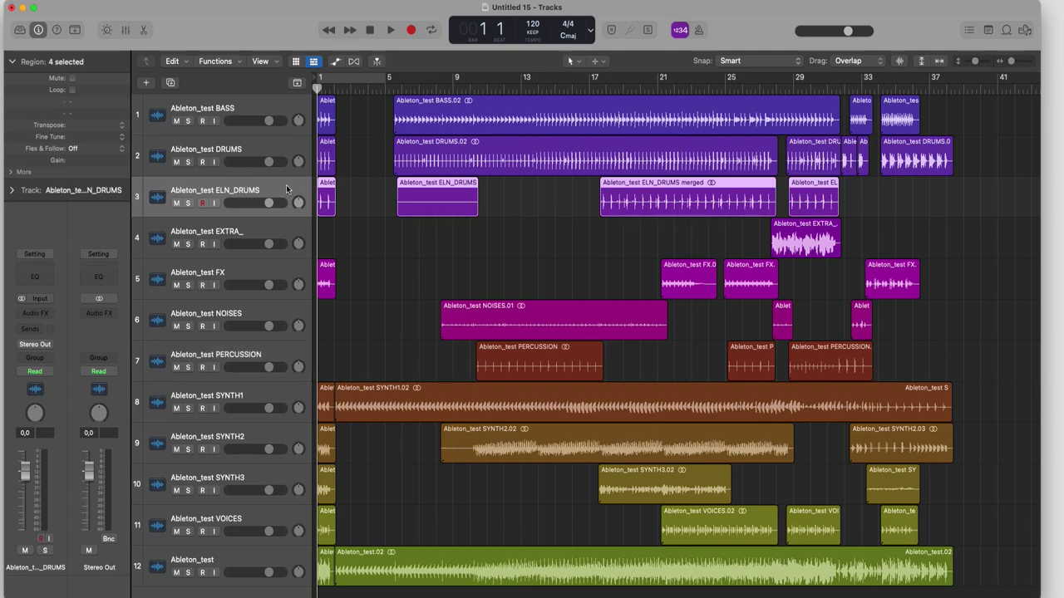
key("z")
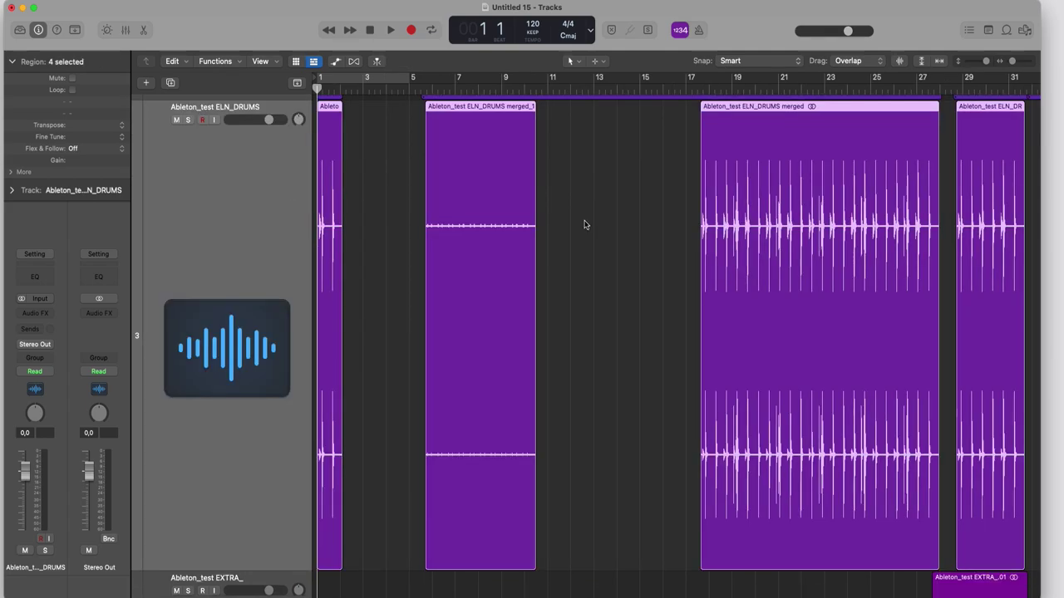
key("z")
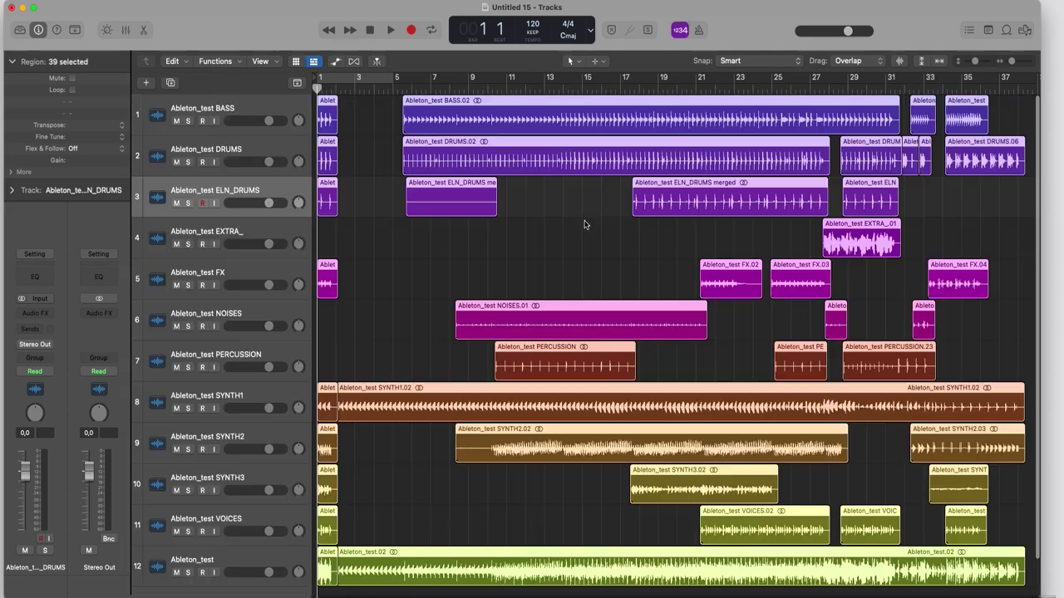
left_click(638, 253)
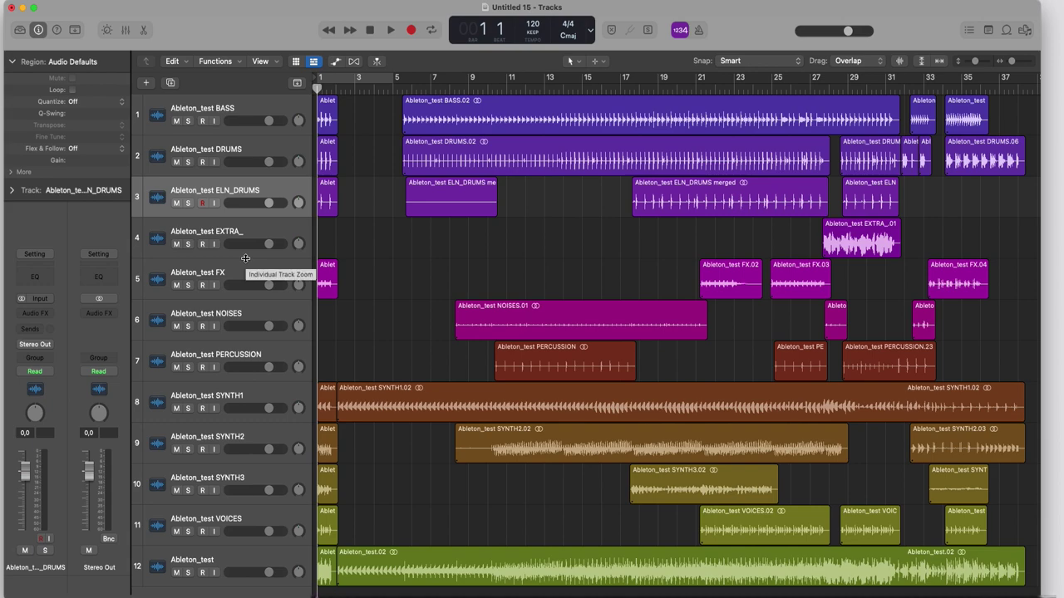
left_click(247, 194)
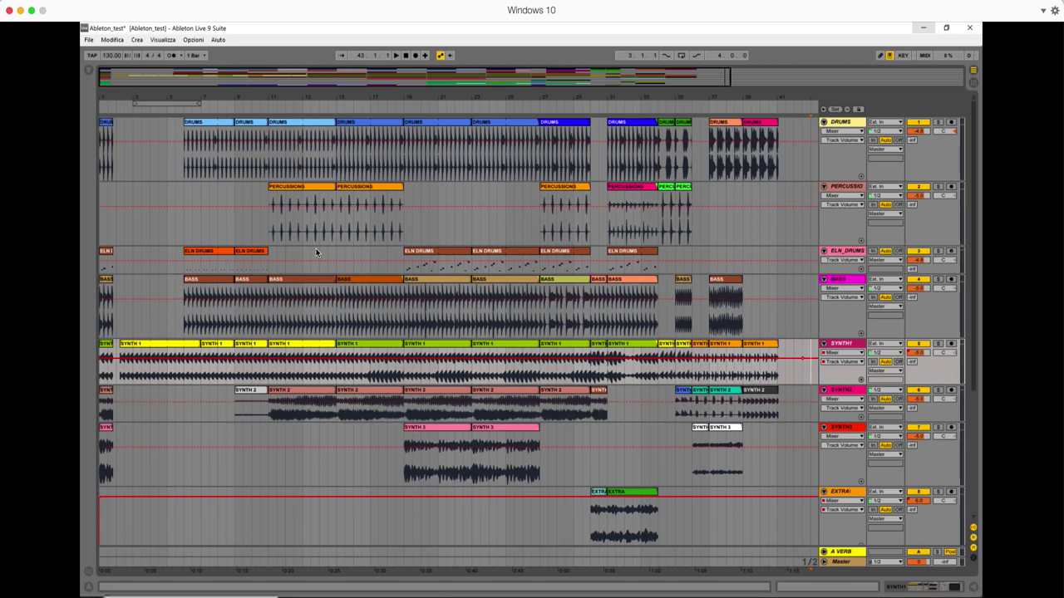
left_click(19, 11)
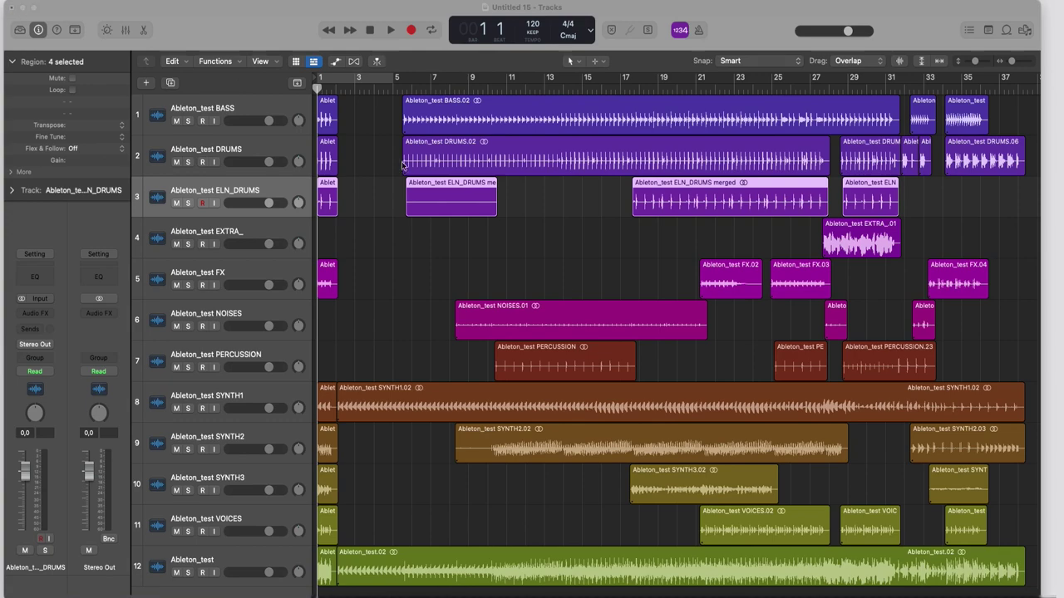
left_click(657, 240)
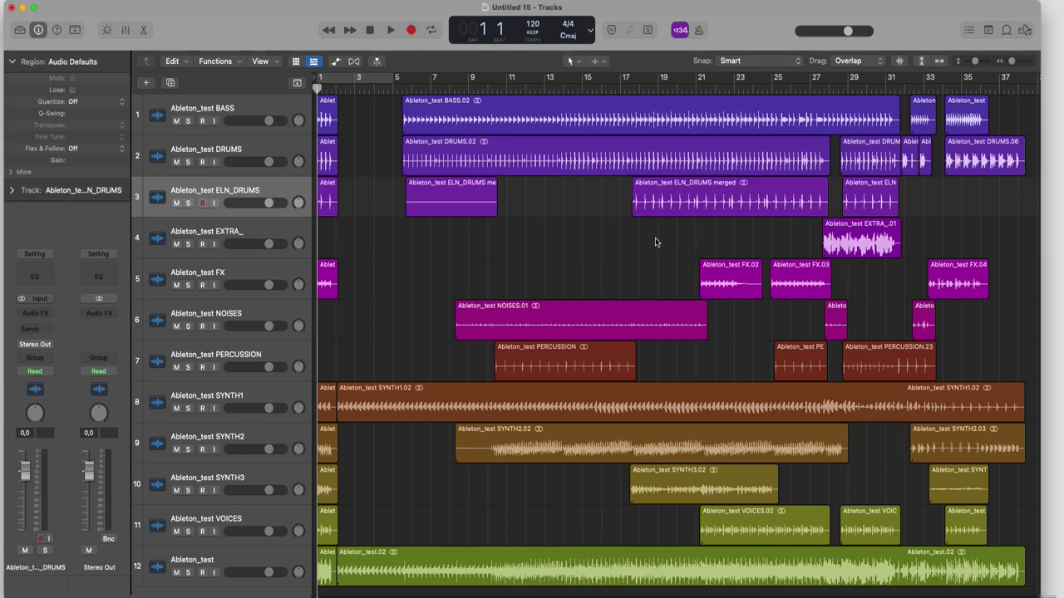
Export all tracks as 24-bit AIFF audio files into a new folder named "logic test" on the Desktop
left_click(89, 9)
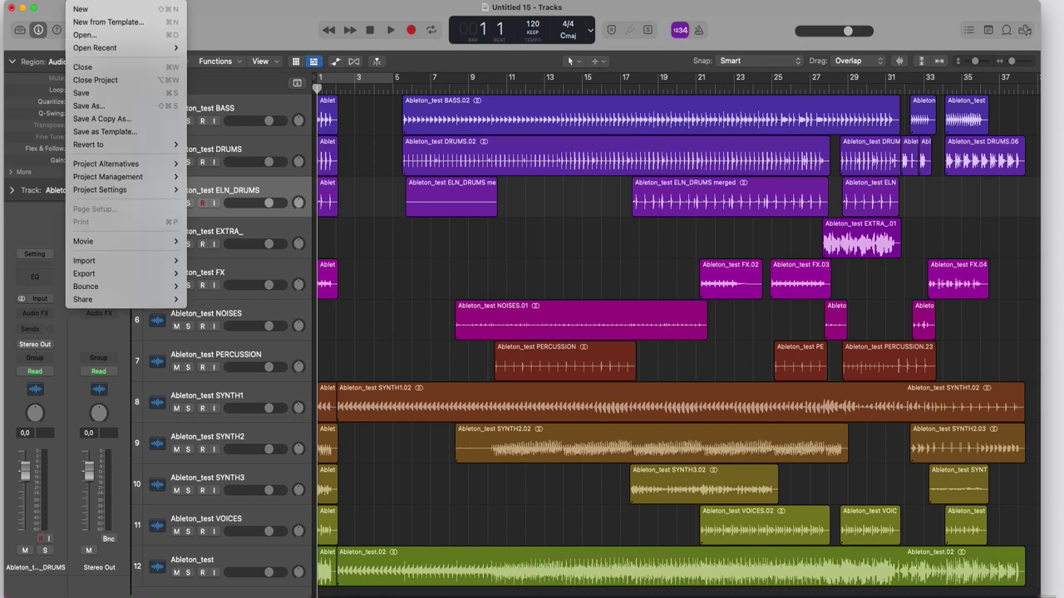
mouse_move(130, 270)
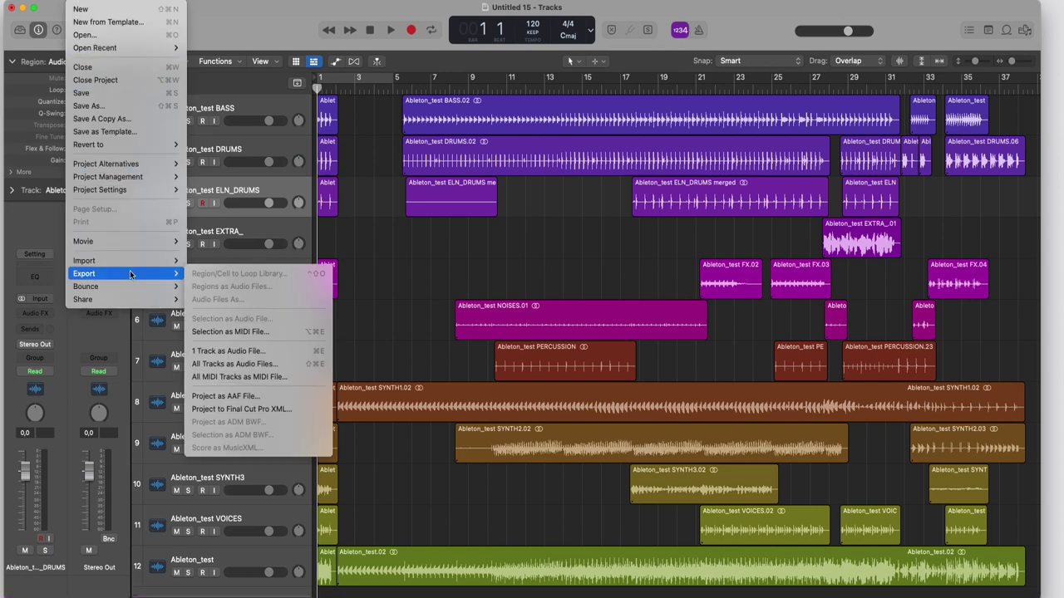
left_click(270, 366)
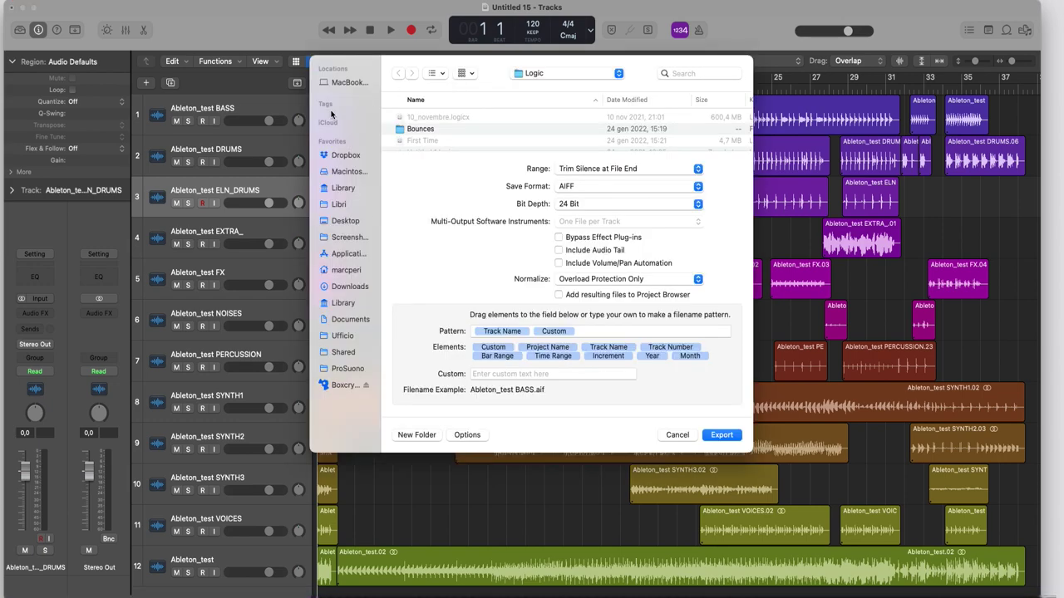
left_click(341, 221)
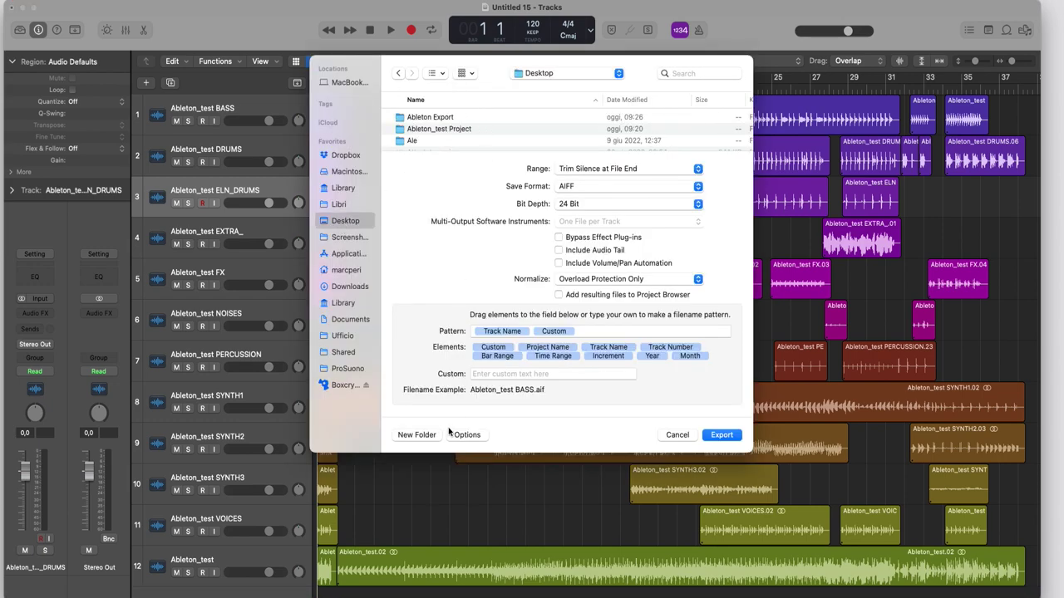
left_click(416, 435)
type("logic test")
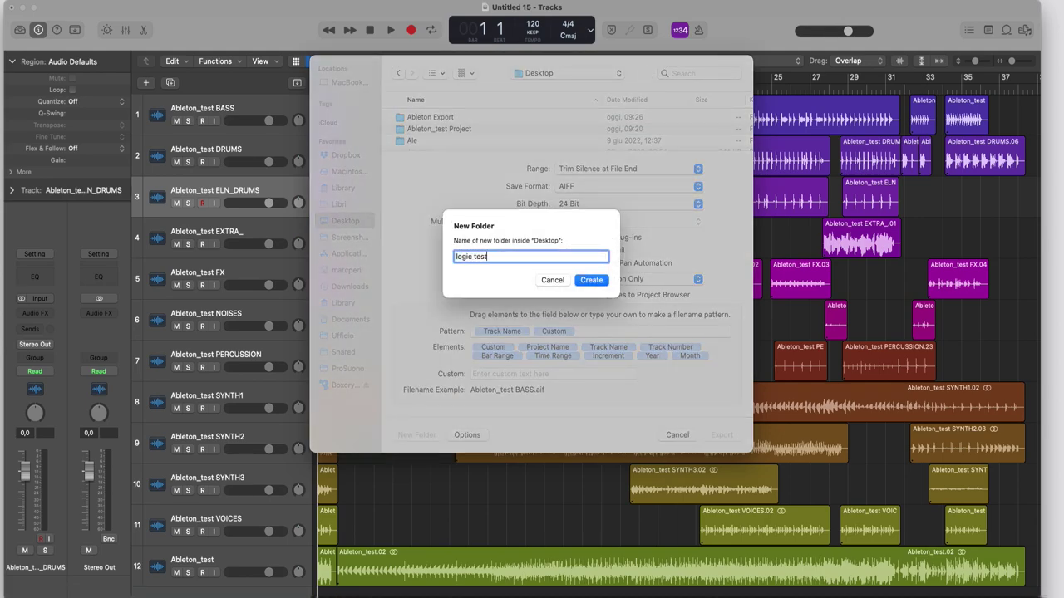
key("Return")
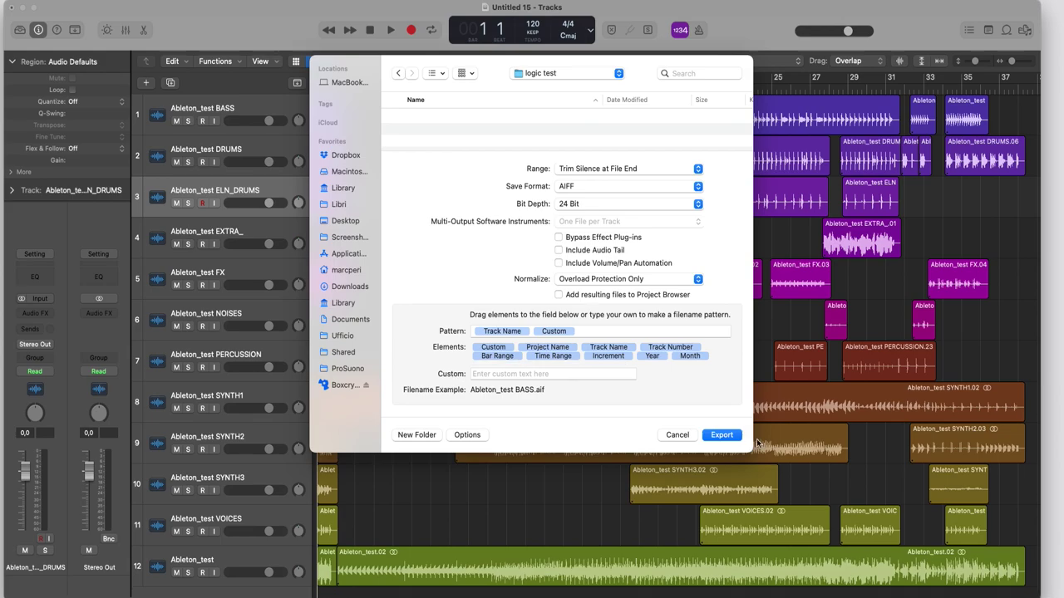
left_click(721, 435)
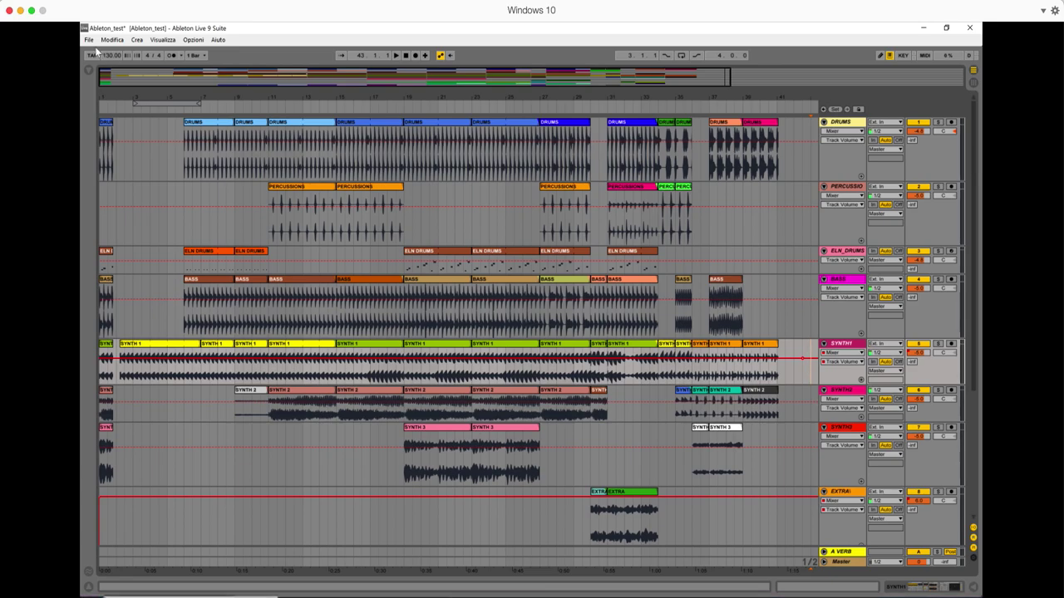
Create a new Live Set in Ableton Live without saving the current one, and show its arrangement
left_click(89, 40)
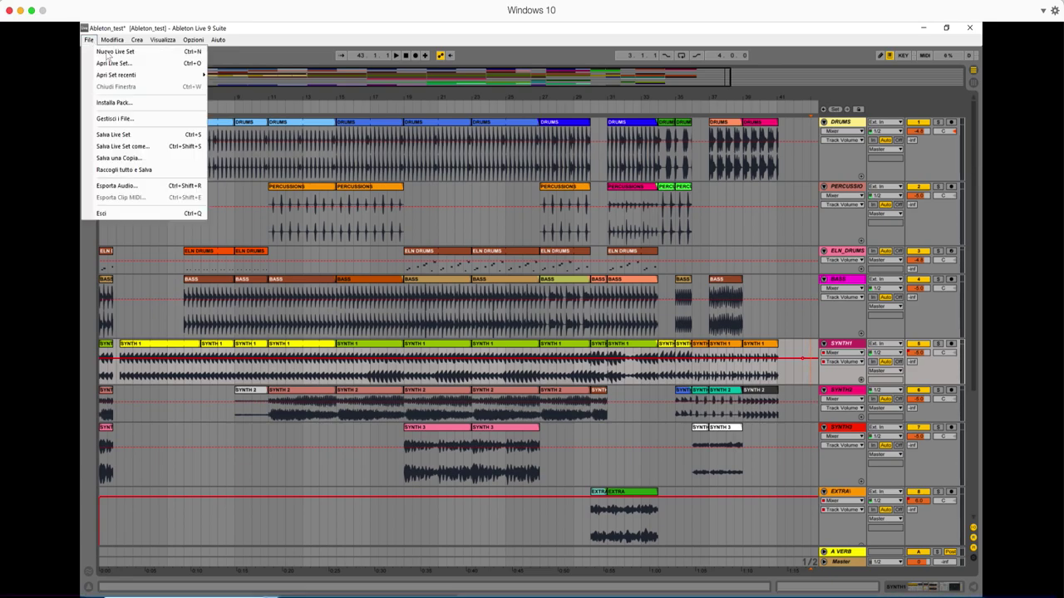
left_click(108, 52)
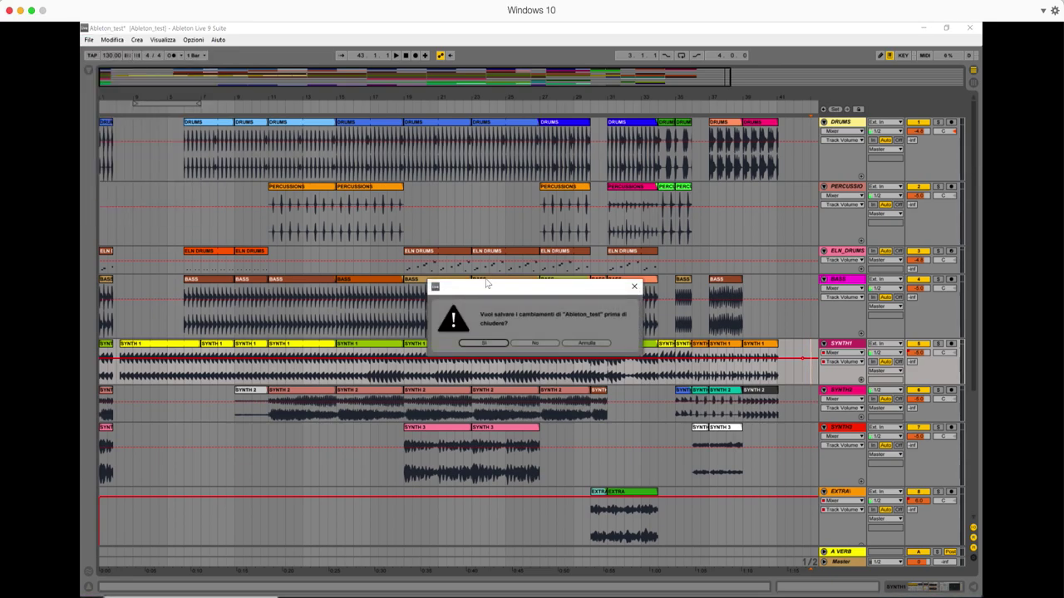
left_click(540, 342)
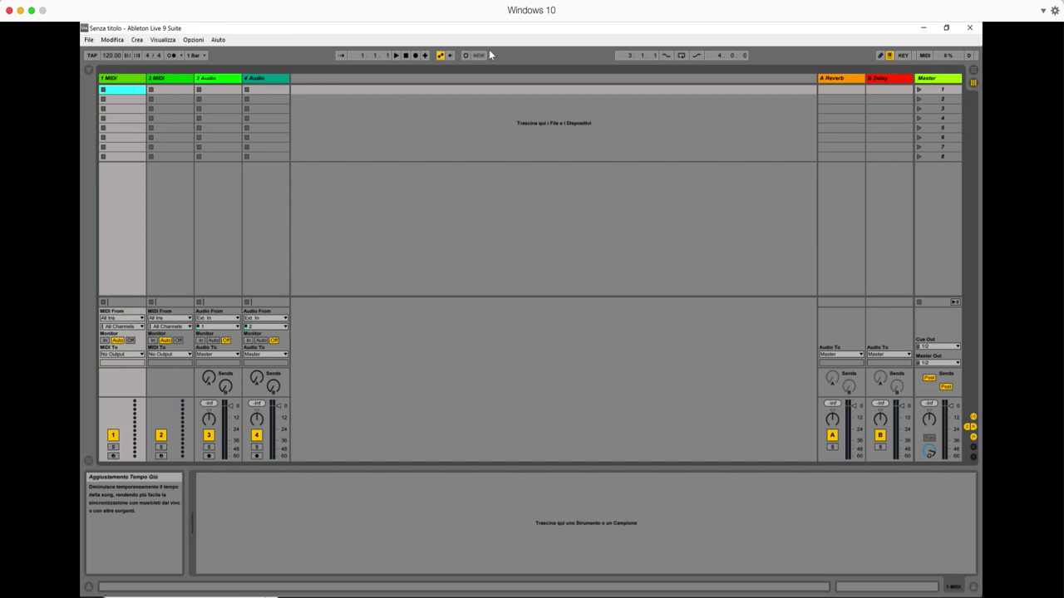
left_click(973, 70)
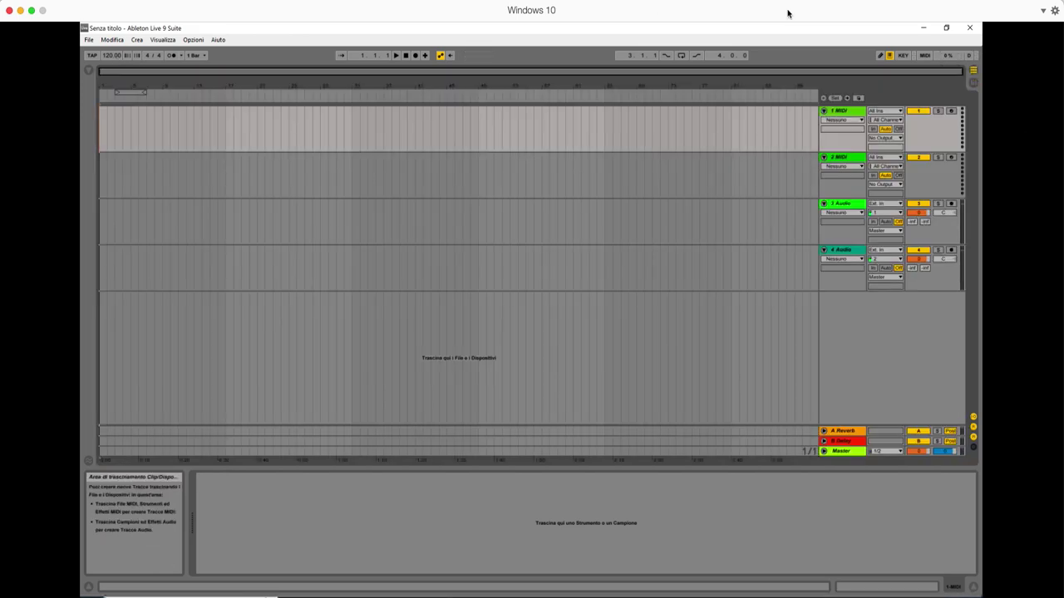
Open the "logic test" folder on the desktop and place all its AIF files in sequence on the set's first track
left_click(391, 28)
left_click_drag(391, 28, 586, 48)
left_click(140, 405)
double_click(140, 405)
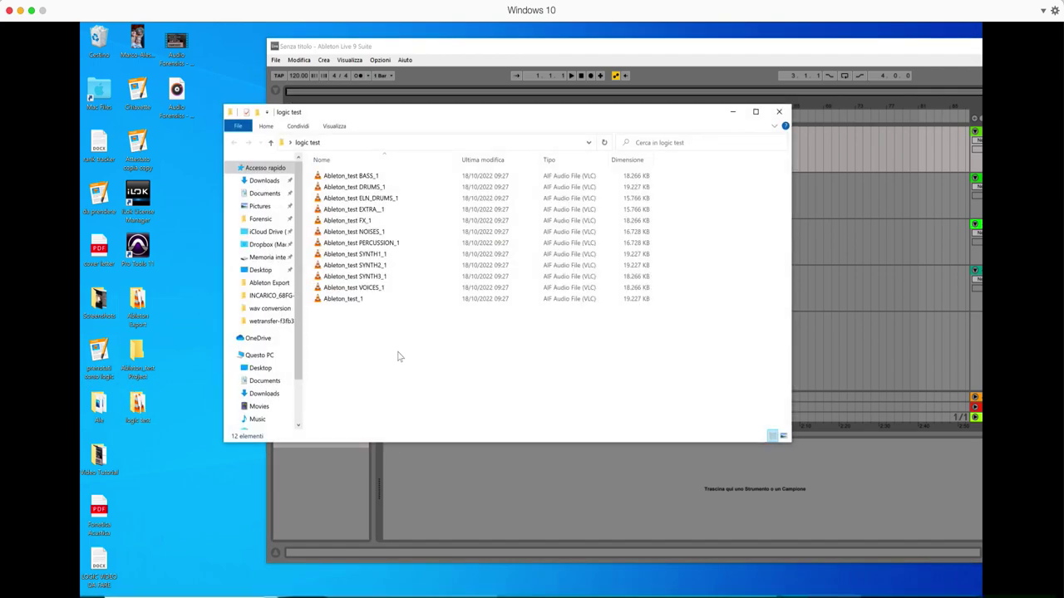
left_click_drag(390, 343, 643, 200)
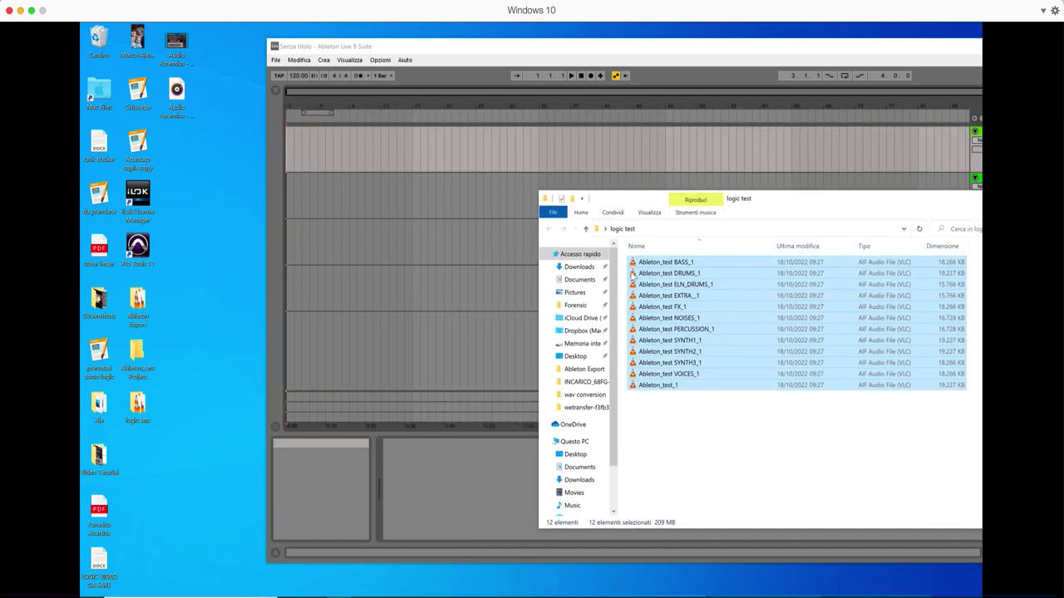
left_click_drag(424, 170, 286, 139)
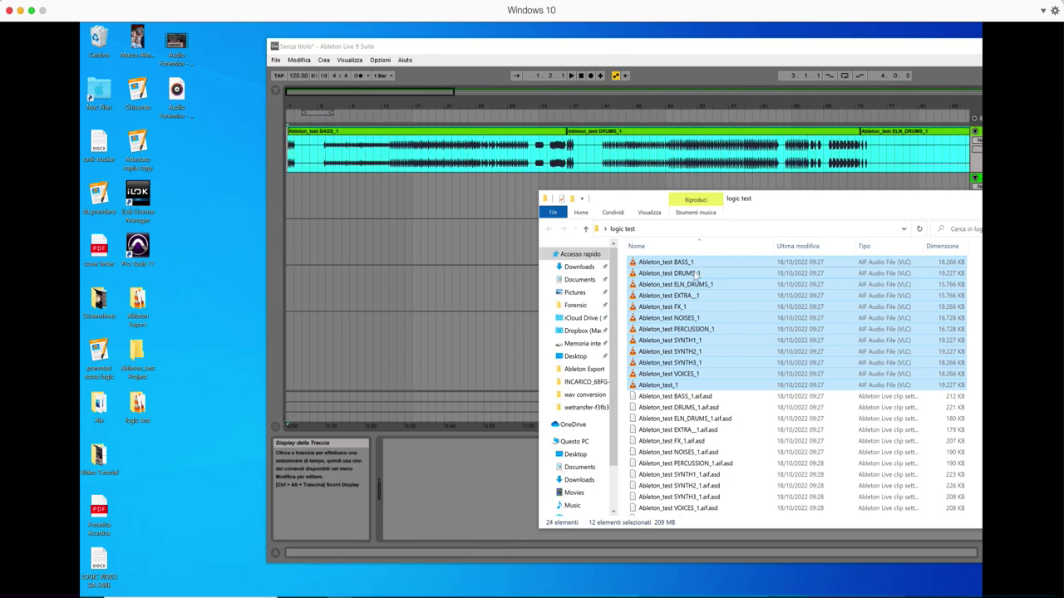
Place the selected AIF files on separate tracks of the Live Set, all starting at 1.1.1, and close the folder window
left_click_drag(661, 264, 287, 207)
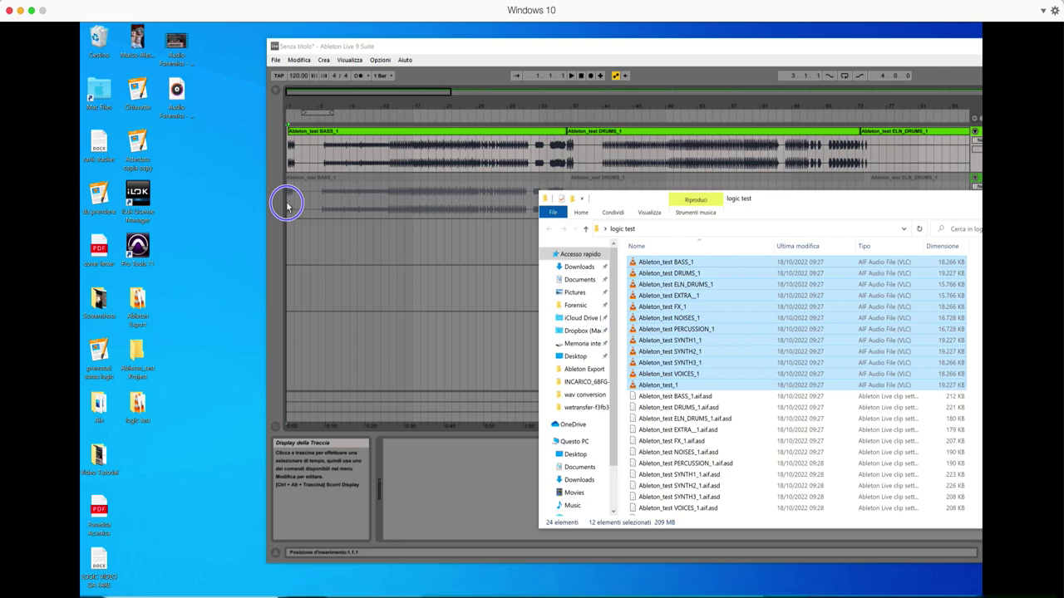
left_click_drag(287, 206, 288, 208)
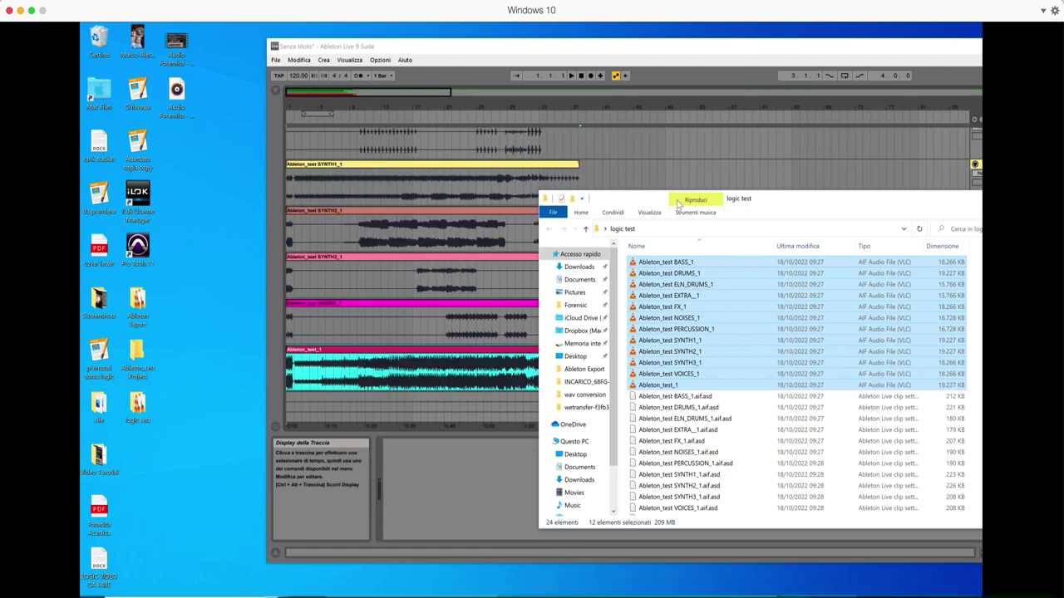
left_click_drag(979, 199, 777, 210)
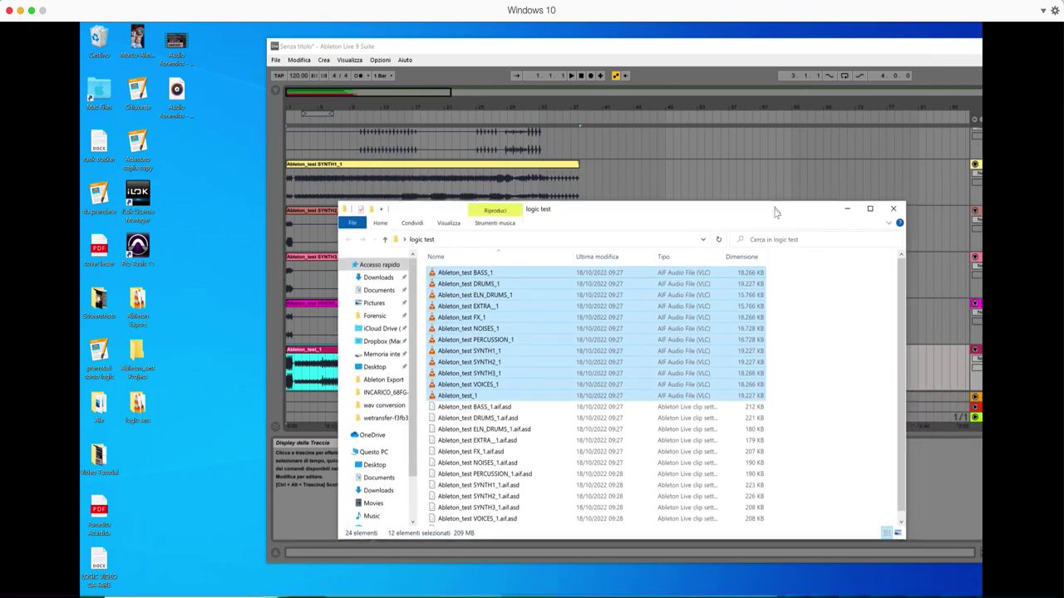
left_click(895, 211)
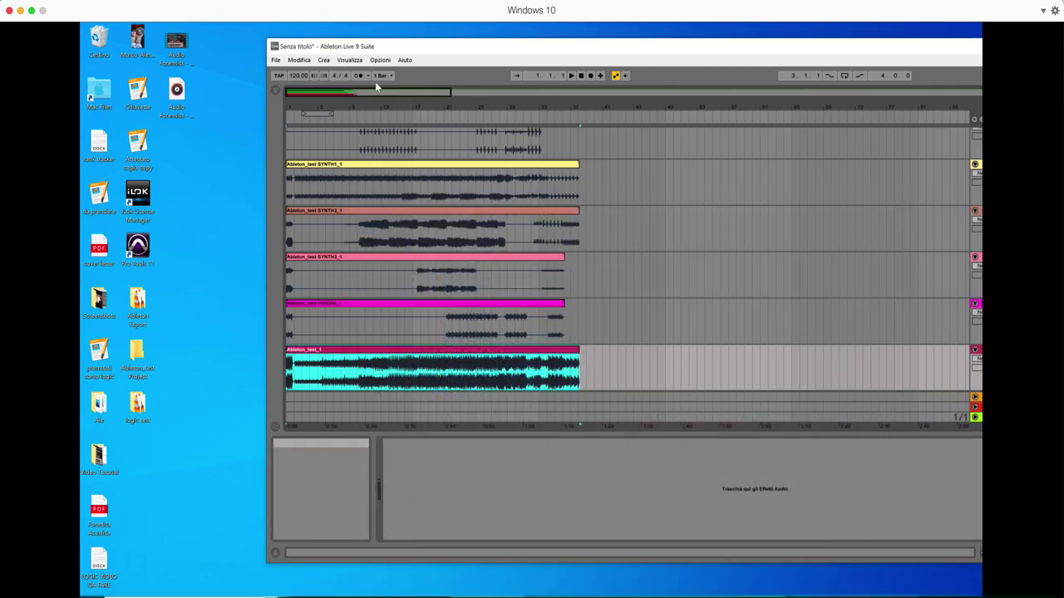
Move the Live window so its track controls show, and view the imported clips at full length in the arrangement
mouse_move(408, 102)
left_mouse_down()
mouse_move(406, 90)
mouse_move(406, 123)
mouse_move(407, 109)
left_mouse_up()
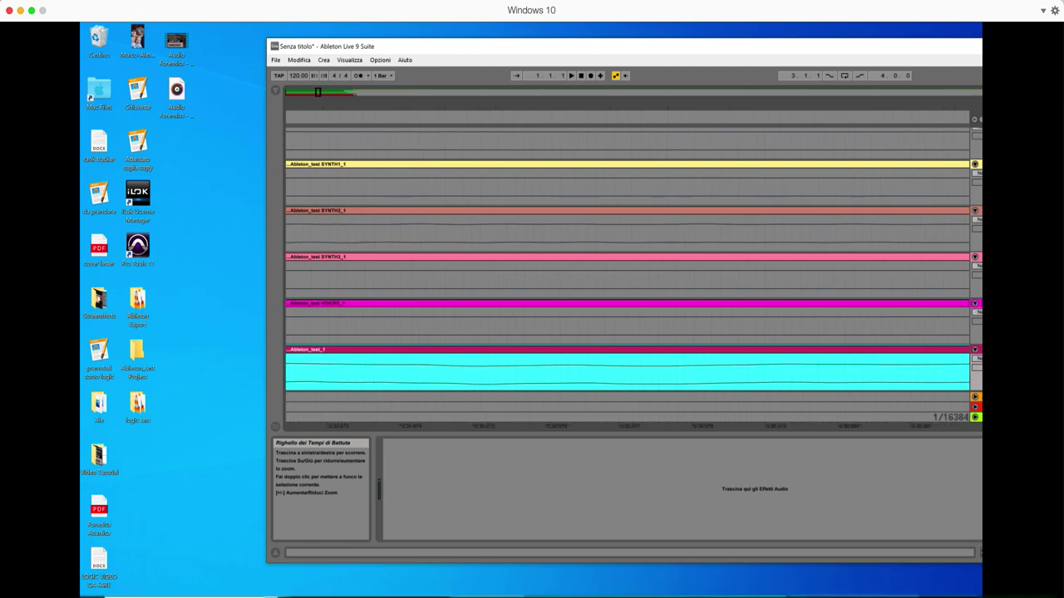
left_click_drag(489, 46, 357, 45)
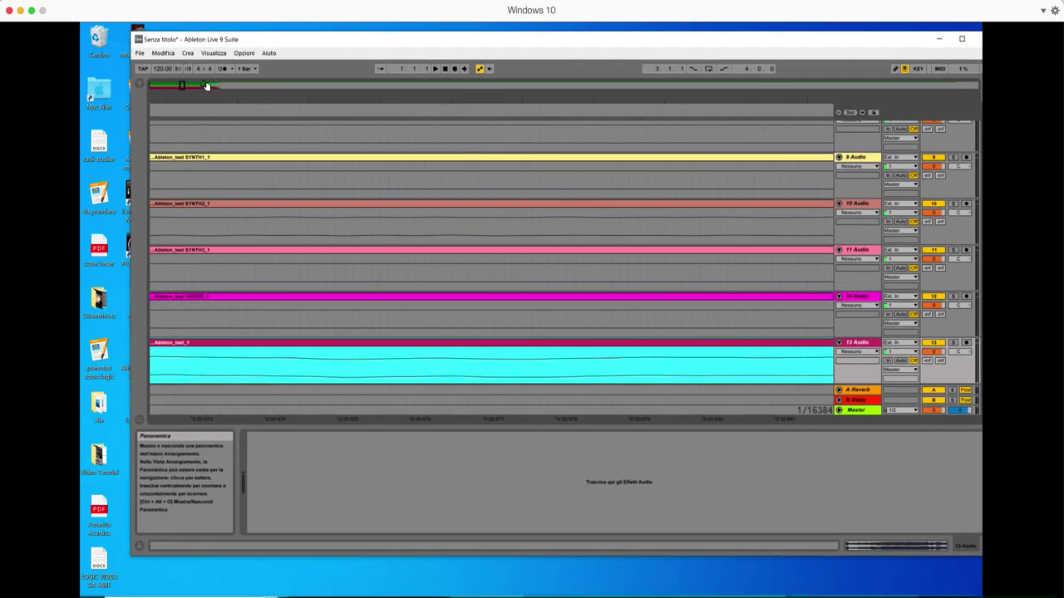
left_click(199, 96)
mouse_move(199, 87)
left_mouse_down()
mouse_move(197, 121)
mouse_move(189, 7)
left_mouse_up()
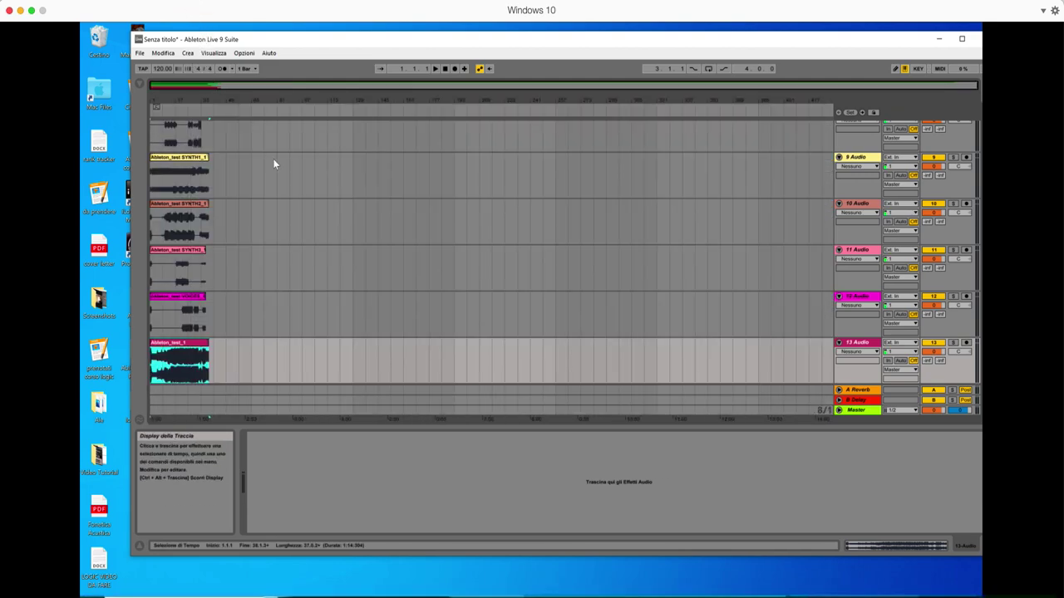
double_click(171, 96)
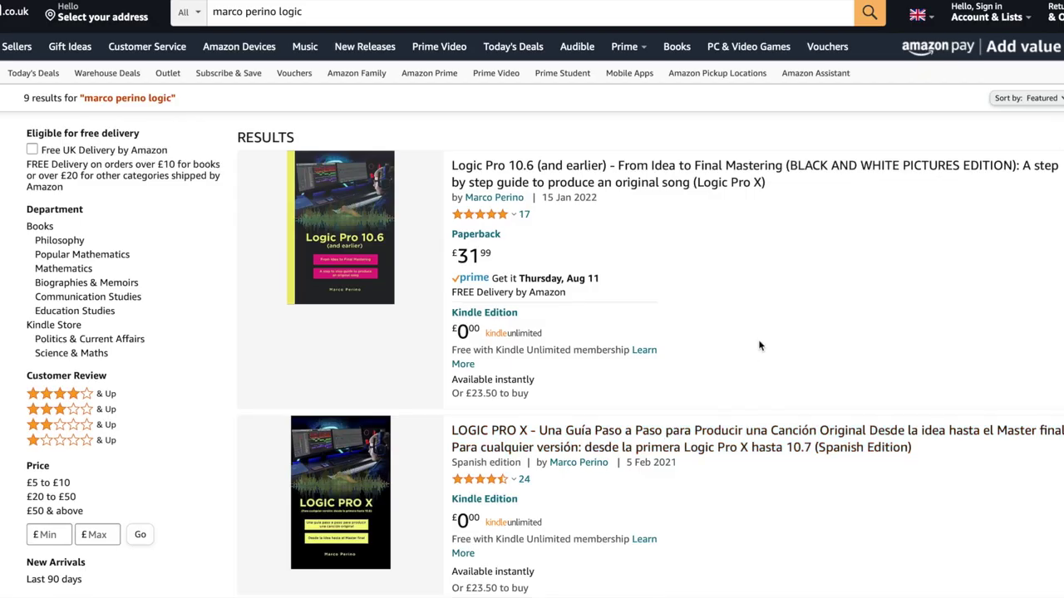
Look through the Amazon search results for the Logic Pro guidebooks, examining their language editions, formats and prices
scroll(758, 346, "down", 5)
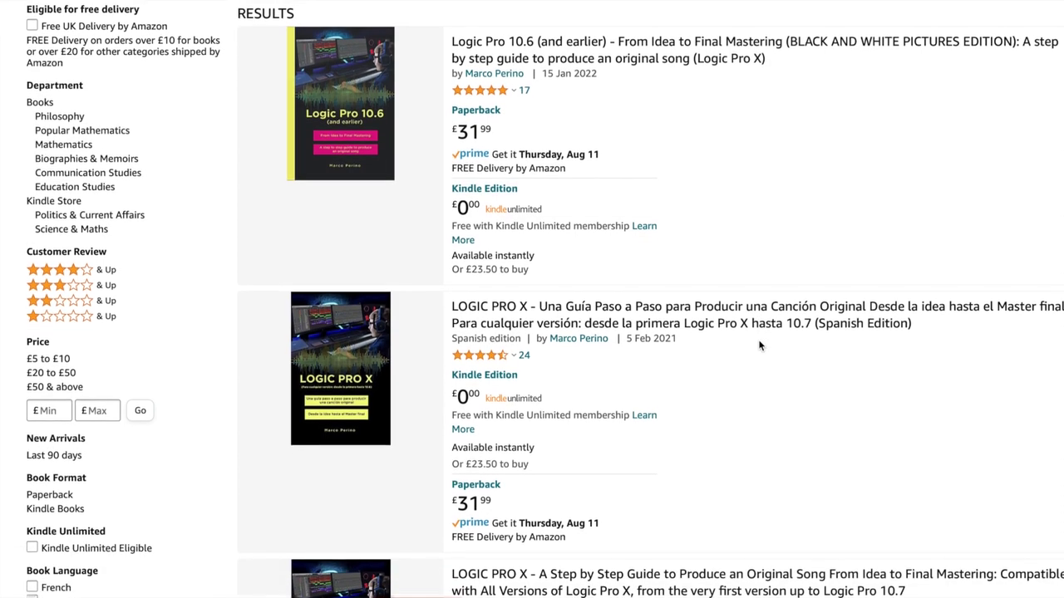
scroll(759, 346, "down", 4)
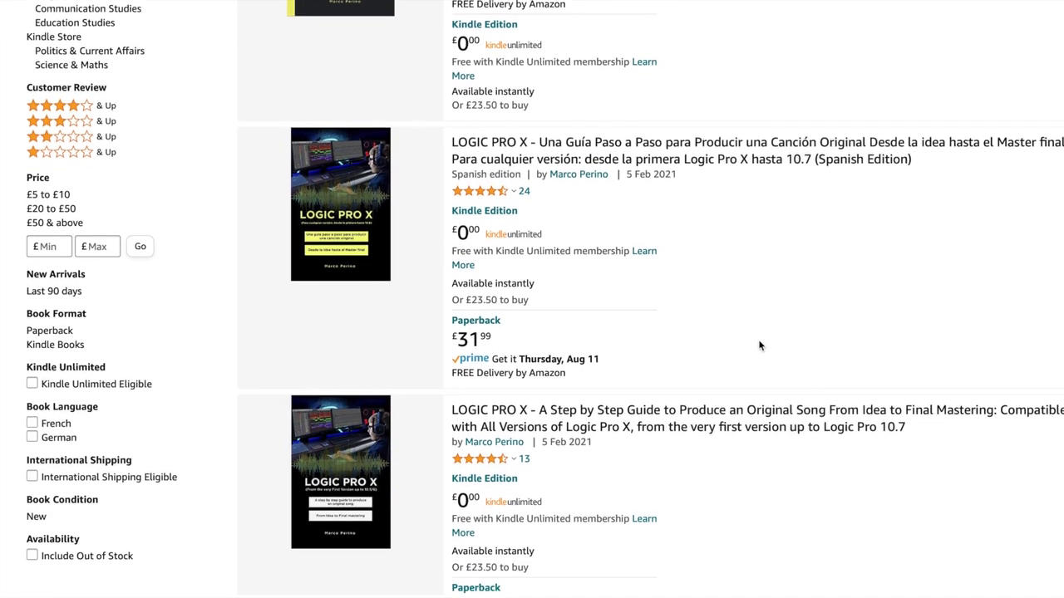
scroll(758, 345, "down", 4)
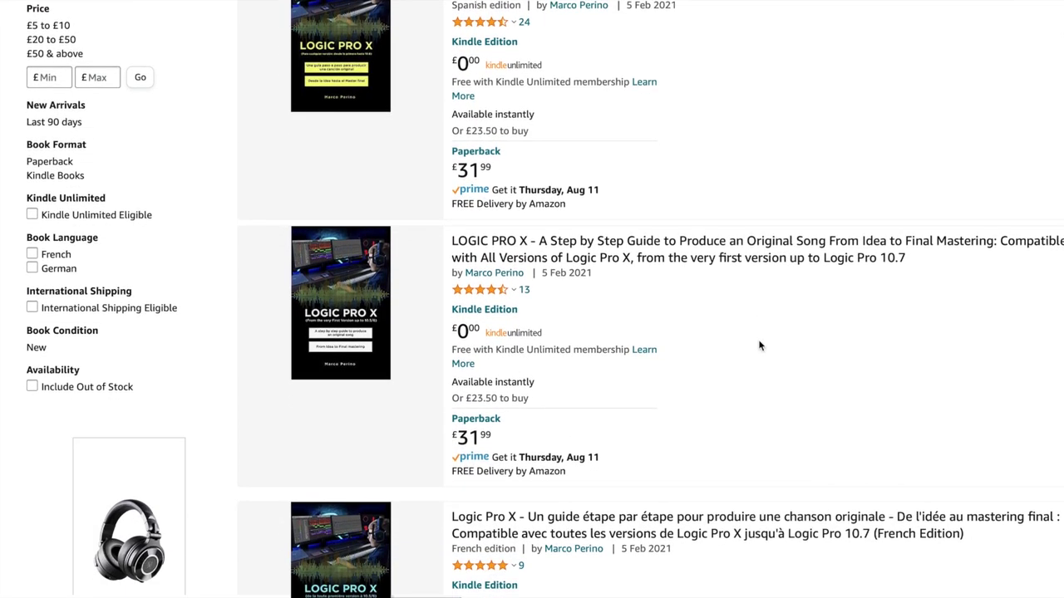
scroll(758, 346, "down", 6)
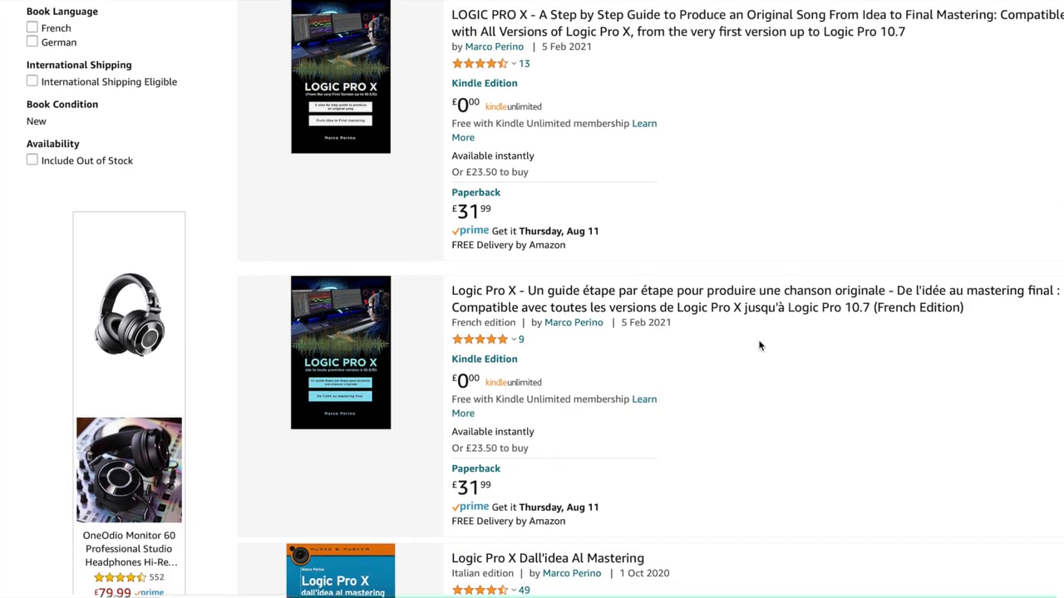
scroll(758, 345, "down", 4)
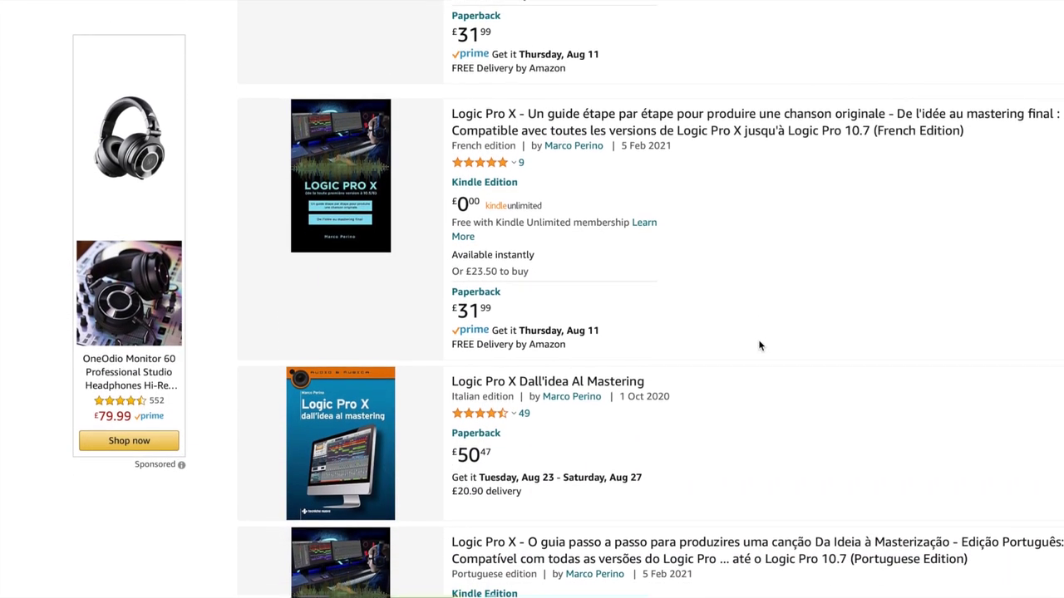
scroll(759, 346, "down", 1)
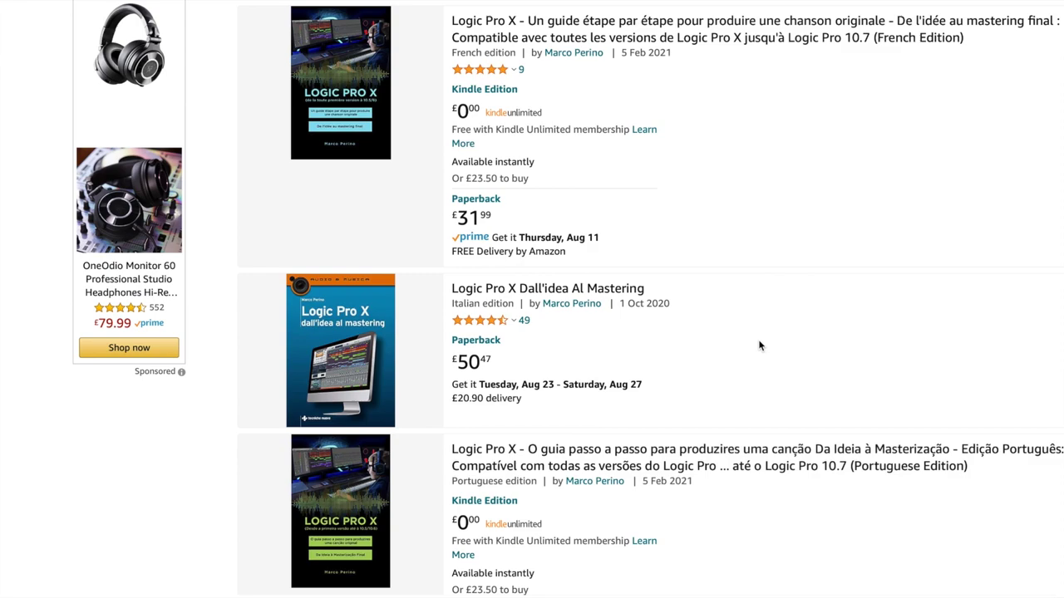
scroll(758, 346, "down", 3)
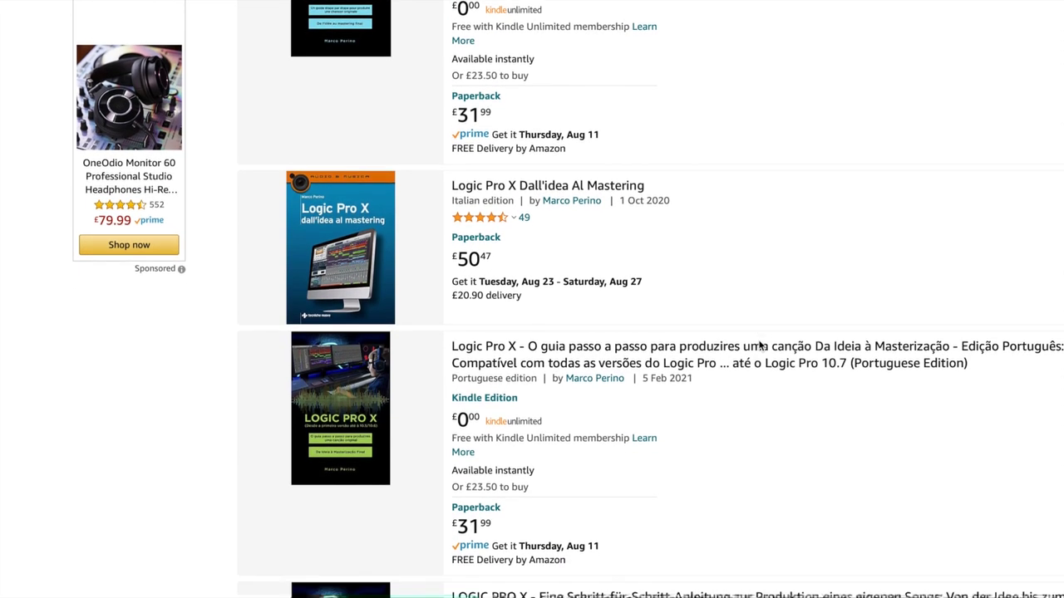
scroll(758, 345, "down", 1)
scroll(759, 346, "up", 2)
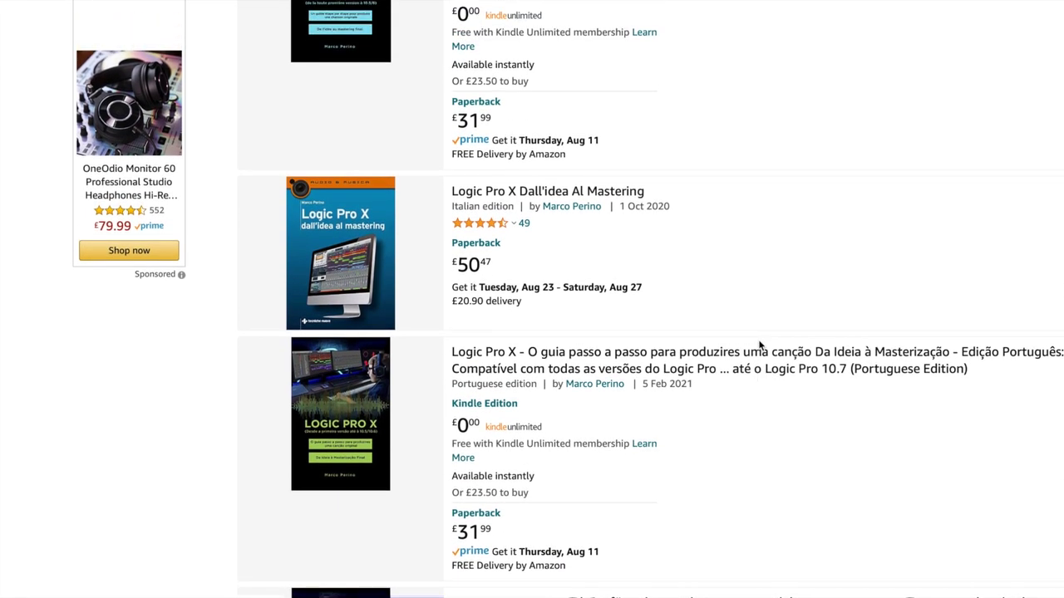